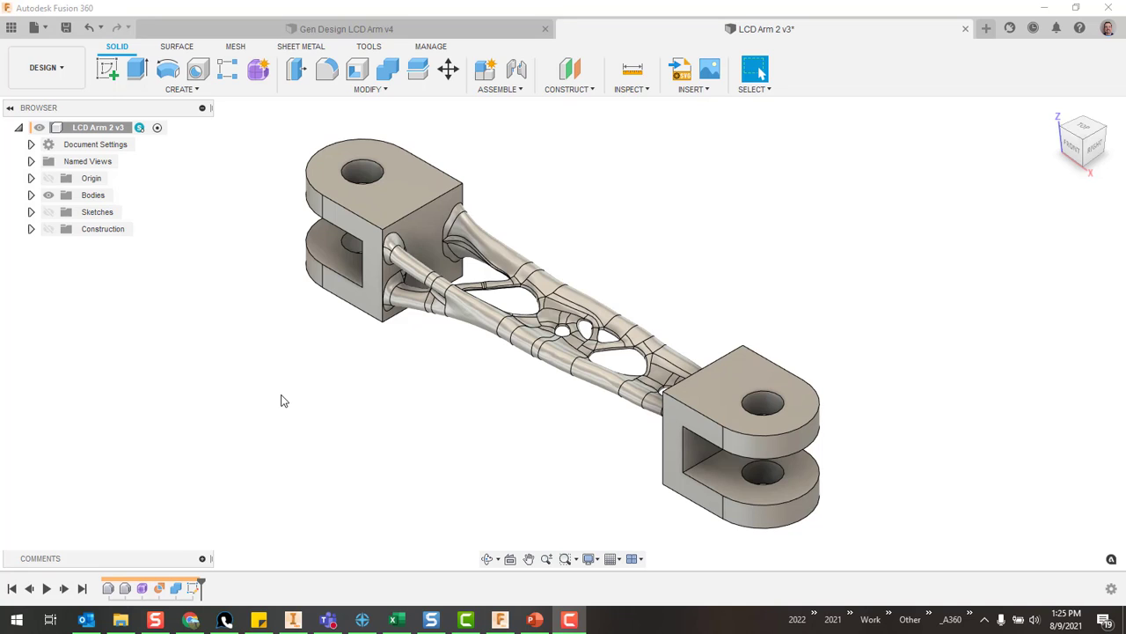
Step: Export the design as the Autodesk Inventor 2019 file LCD Arm 2 v3.ipt to the LCD Mount folder and check it in File Explorer
{"action": "left_click", "coordinate": [46, 26]}
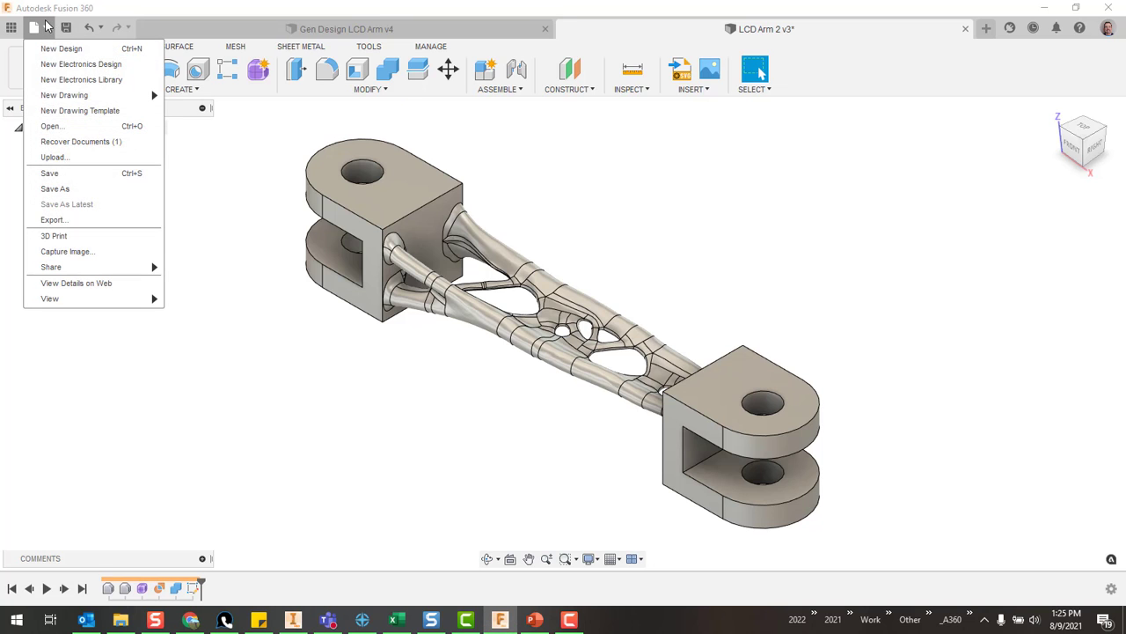
{"action": "left_click", "coordinate": [81, 220]}
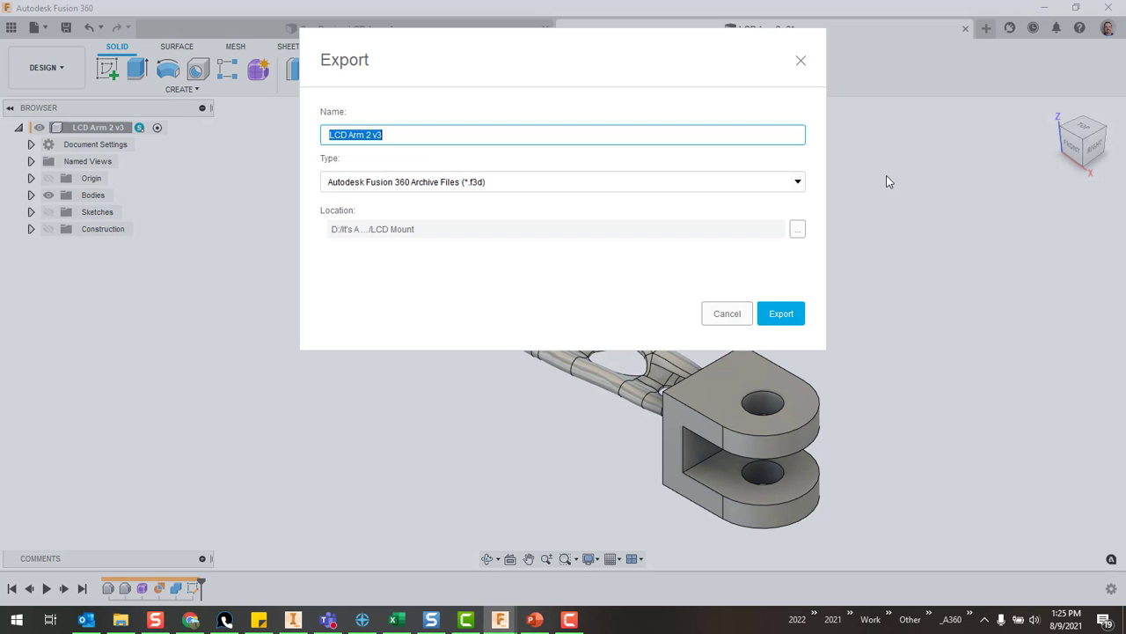
{"action": "left_click", "coordinate": [796, 182]}
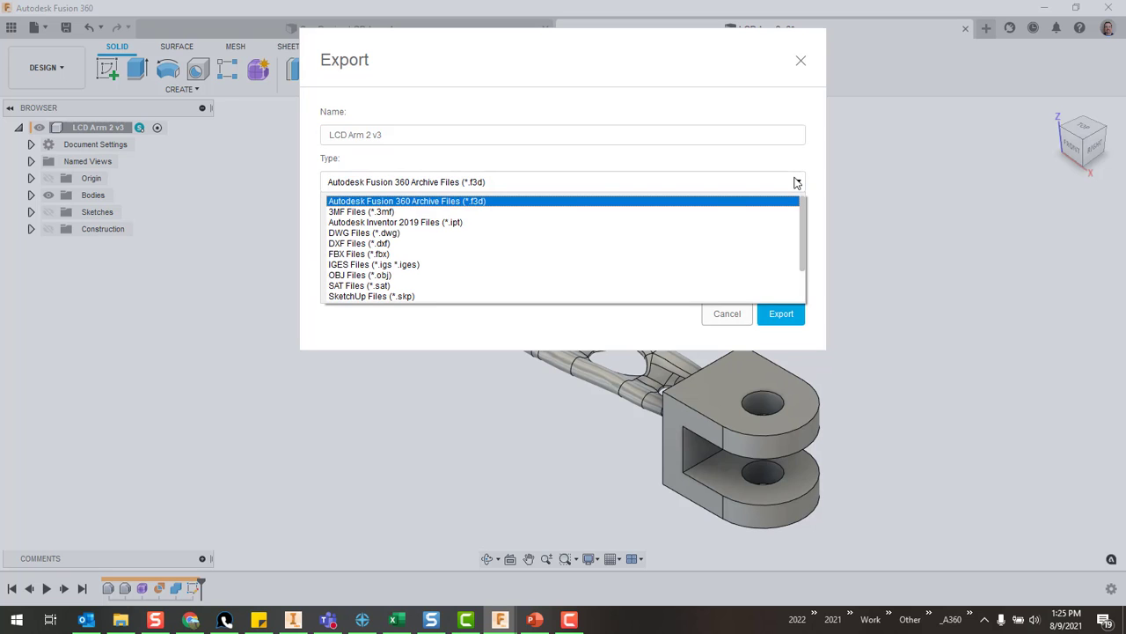
{"action": "left_click", "coordinate": [488, 225]}
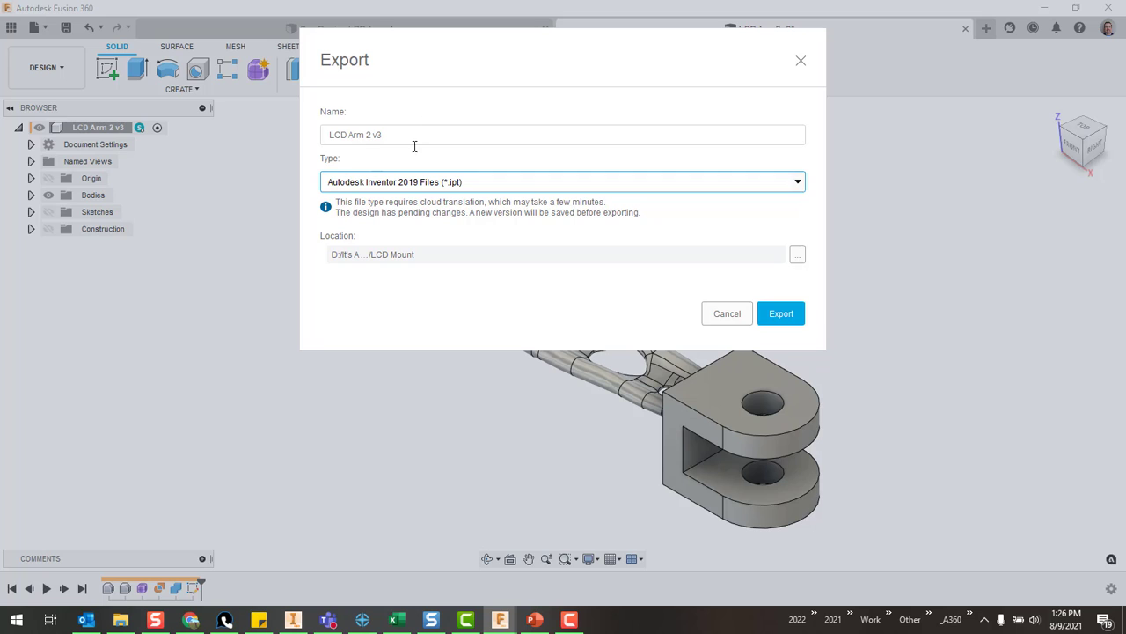
{"action": "left_click", "coordinate": [780, 315]}
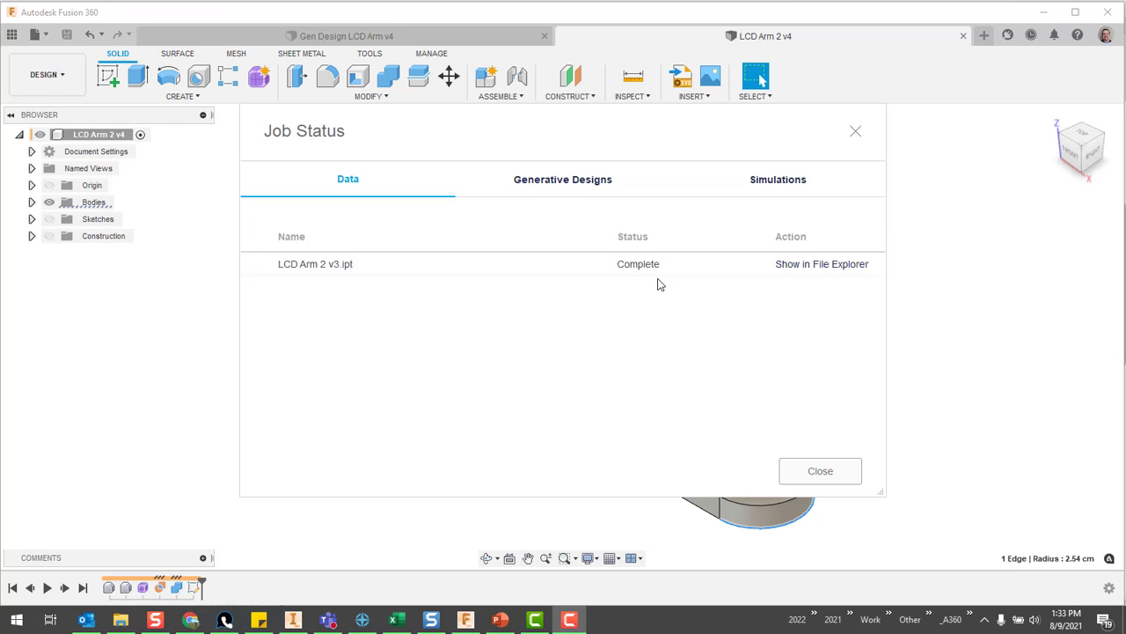
{"action": "left_click", "coordinate": [793, 268]}
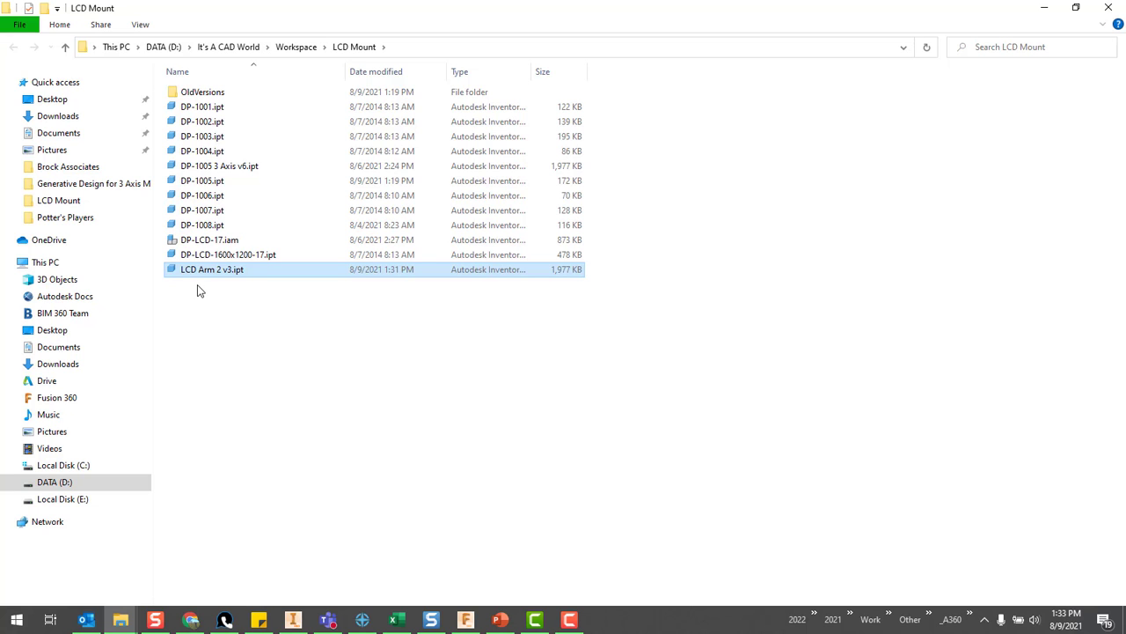
{"action": "left_click", "coordinate": [1108, 8]}
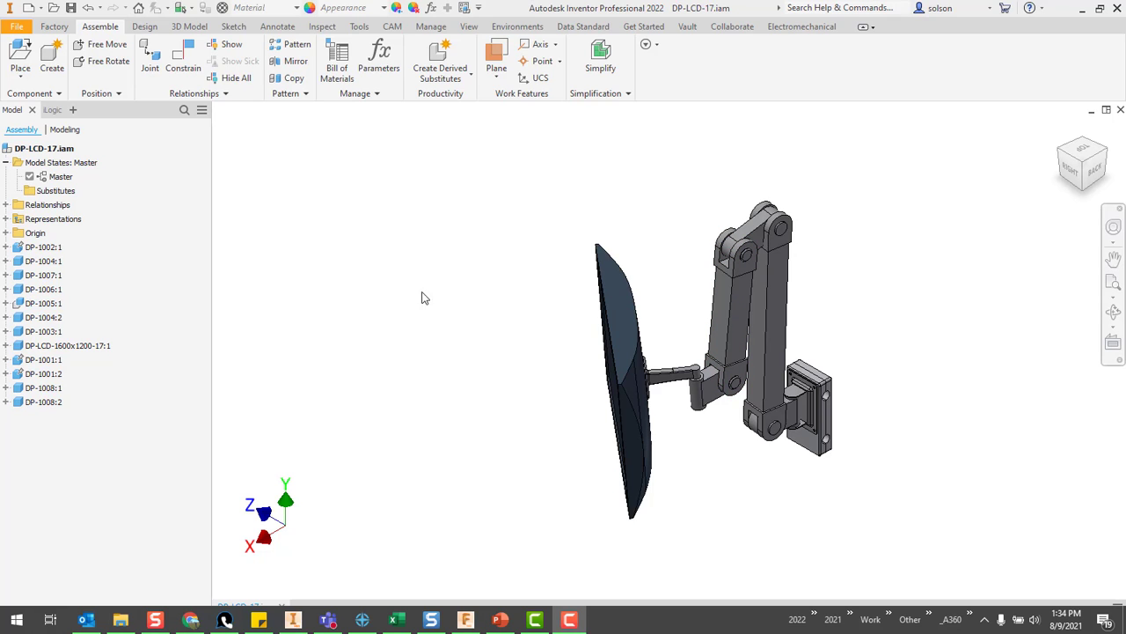
Step: In Inventor, create a new model state in the DP-LCD-17 assembly and name it Gen Design Arm
{"action": "left_click", "coordinate": [63, 165]}
{"action": "right_click", "coordinate": [64, 166]}
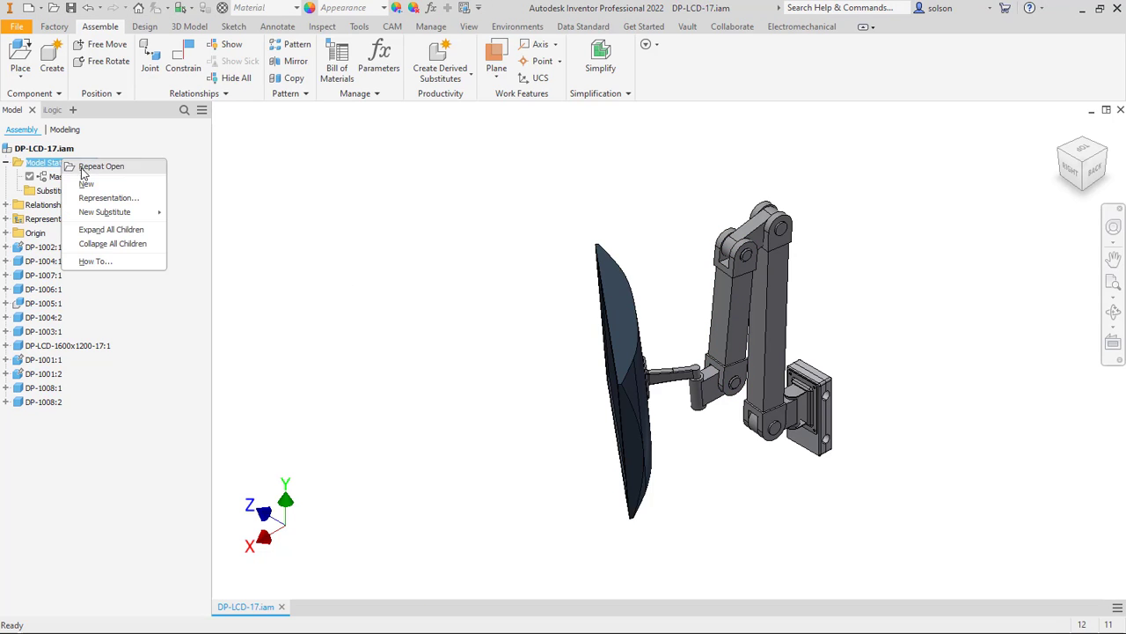
{"action": "left_click", "coordinate": [84, 183]}
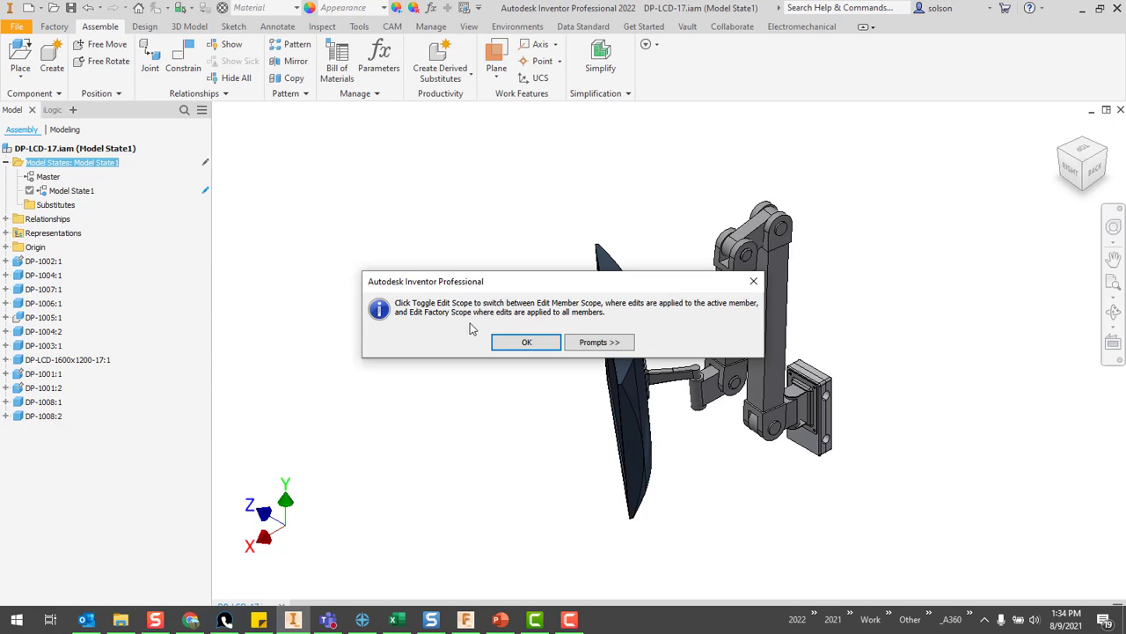
{"action": "left_click", "coordinate": [526, 344]}
{"action": "double_click", "coordinate": [77, 192]}
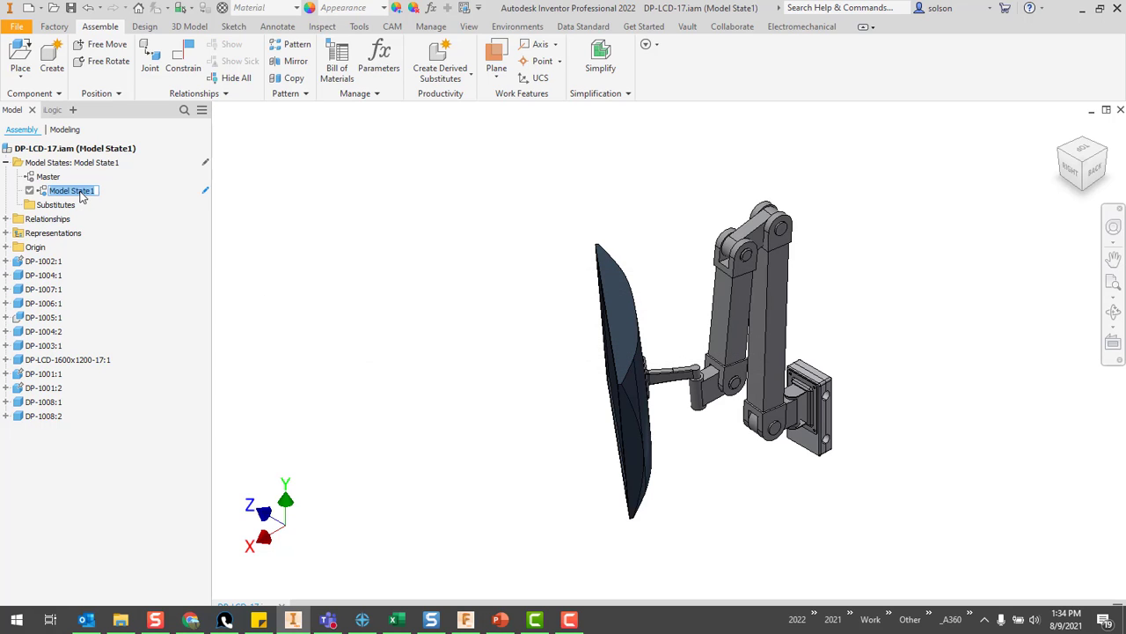
{"action": "type", "text": "C"}
{"action": "type", "text": "en Design"}
{"action": "type", "text": " Arm"}
{"action": "key", "text": "Return"}
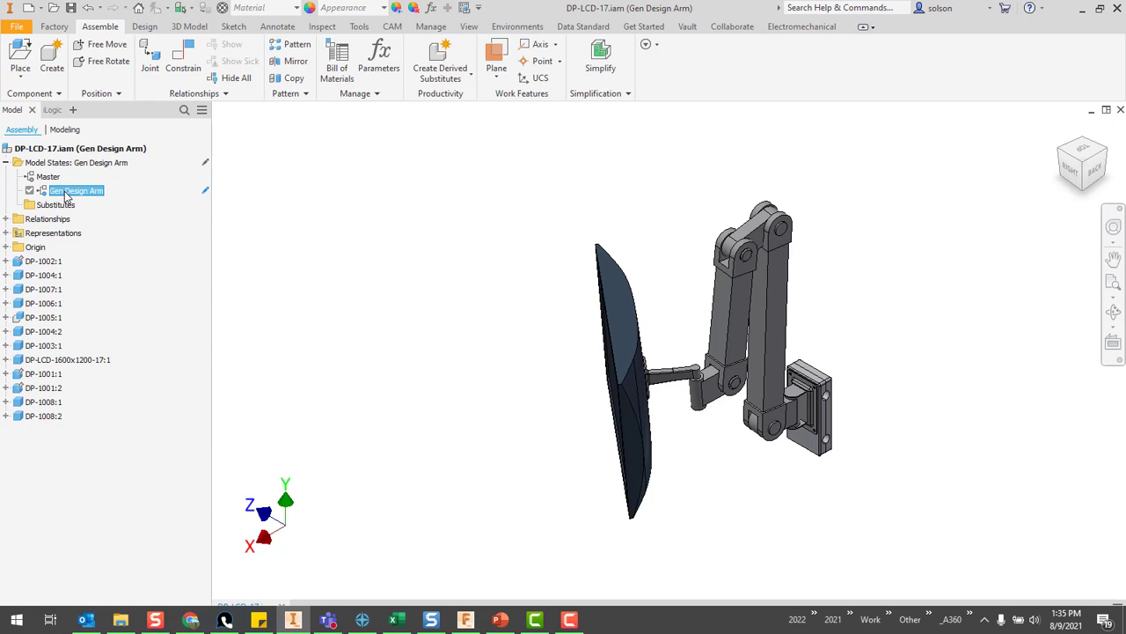
Step: Suppress the solid arm component DP-1005:1 in the Gen Design Arm model state
{"action": "left_click", "coordinate": [732, 300]}
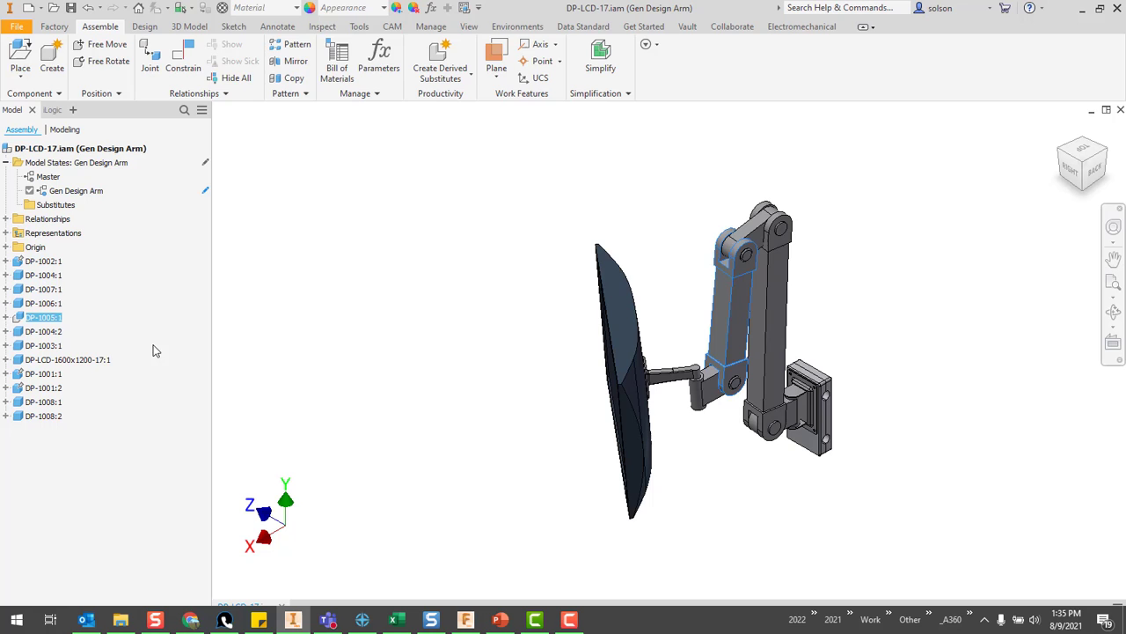
{"action": "right_click", "coordinate": [50, 323]}
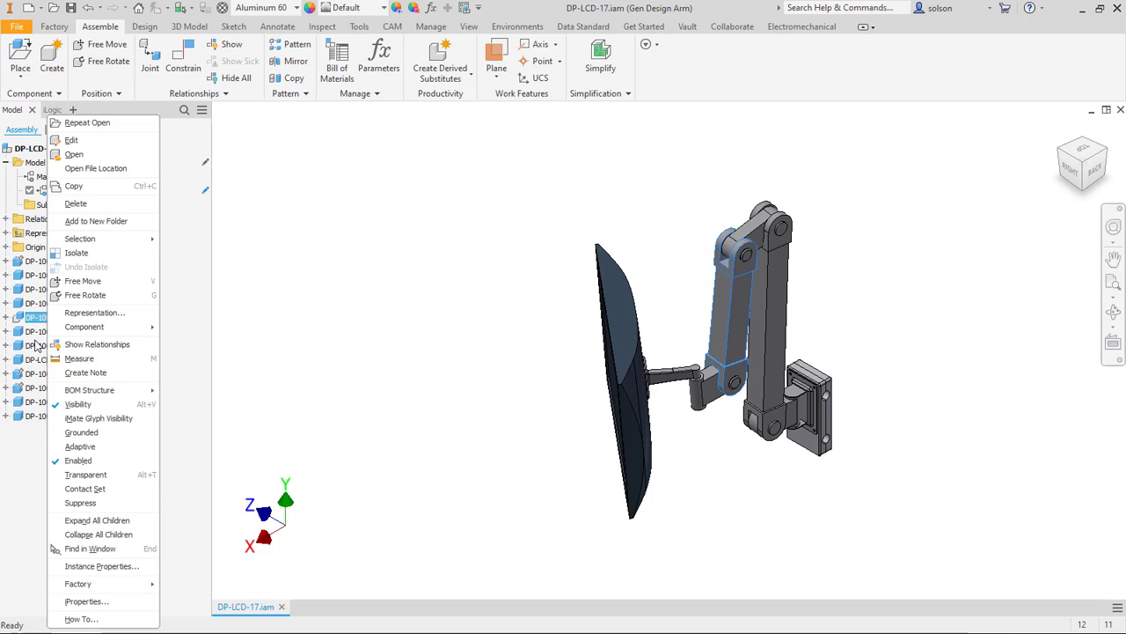
{"action": "left_click", "coordinate": [101, 503]}
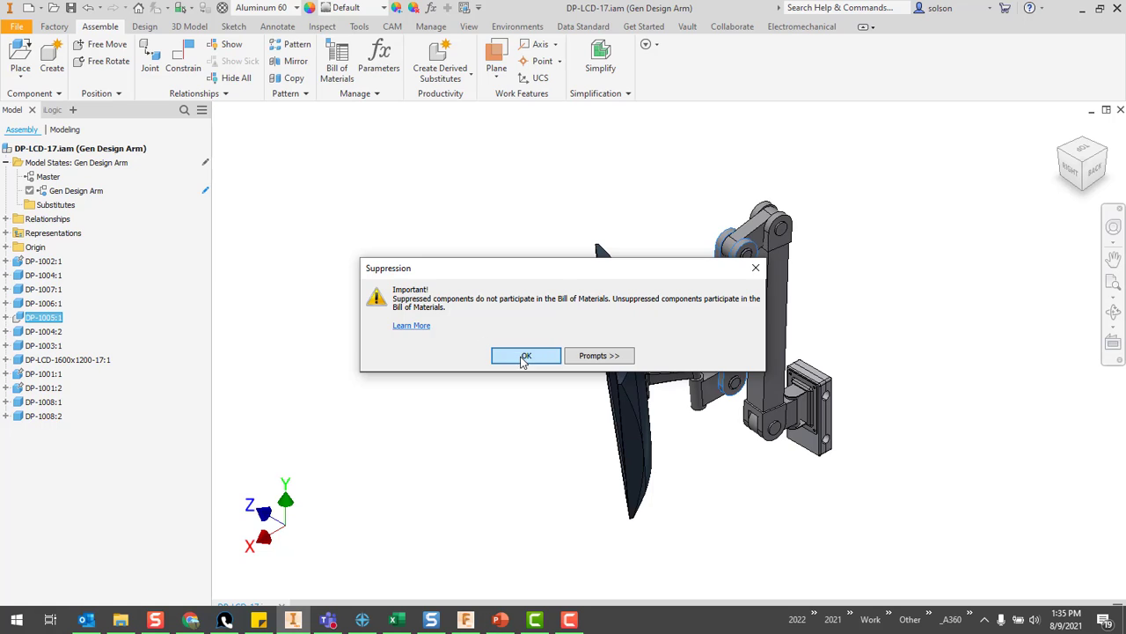
{"action": "left_click", "coordinate": [525, 355]}
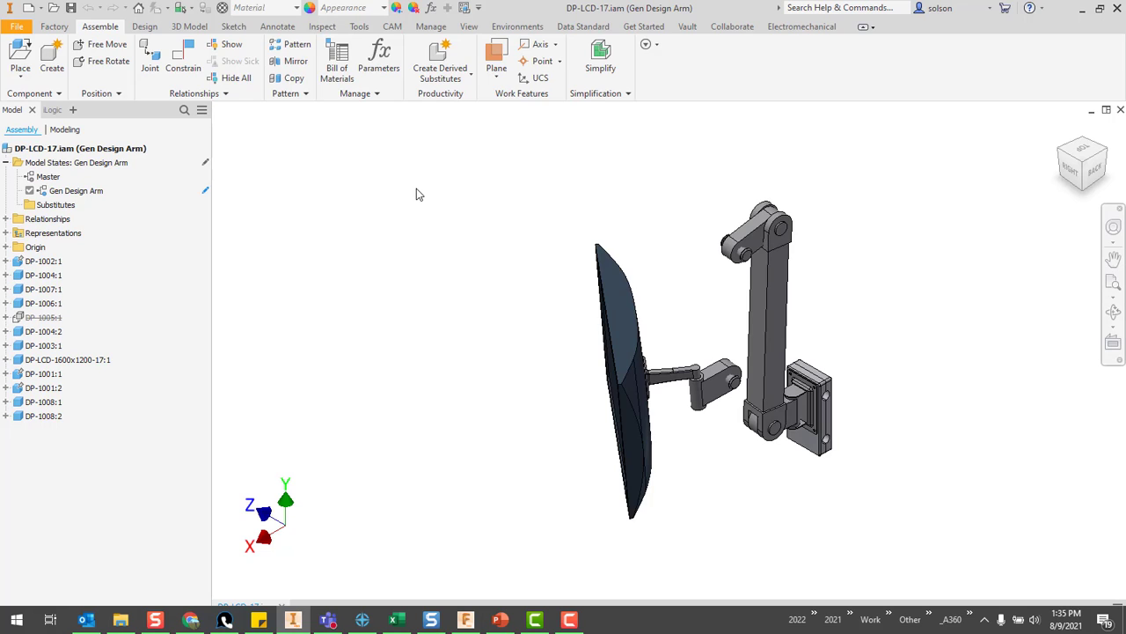
Step: Place one instance of LCD Arm 2 v3.ipt from the LCD Mount folder beside the monitor in the assembly
{"action": "left_click", "coordinate": [21, 58]}
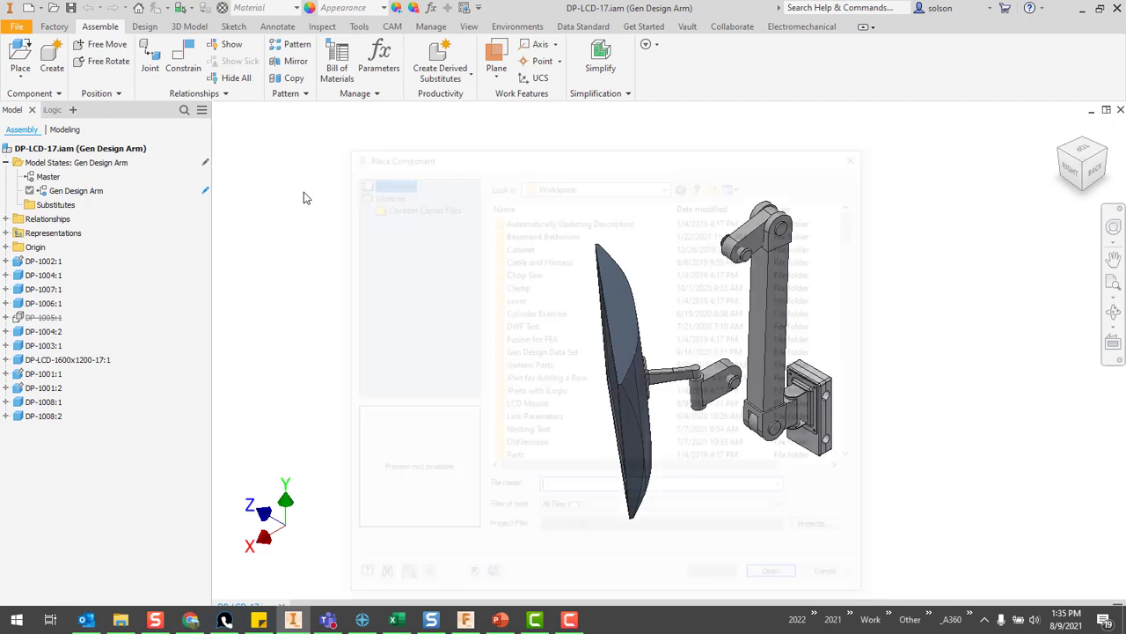
{"action": "double_click", "coordinate": [543, 406]}
{"action": "left_click", "coordinate": [529, 384]}
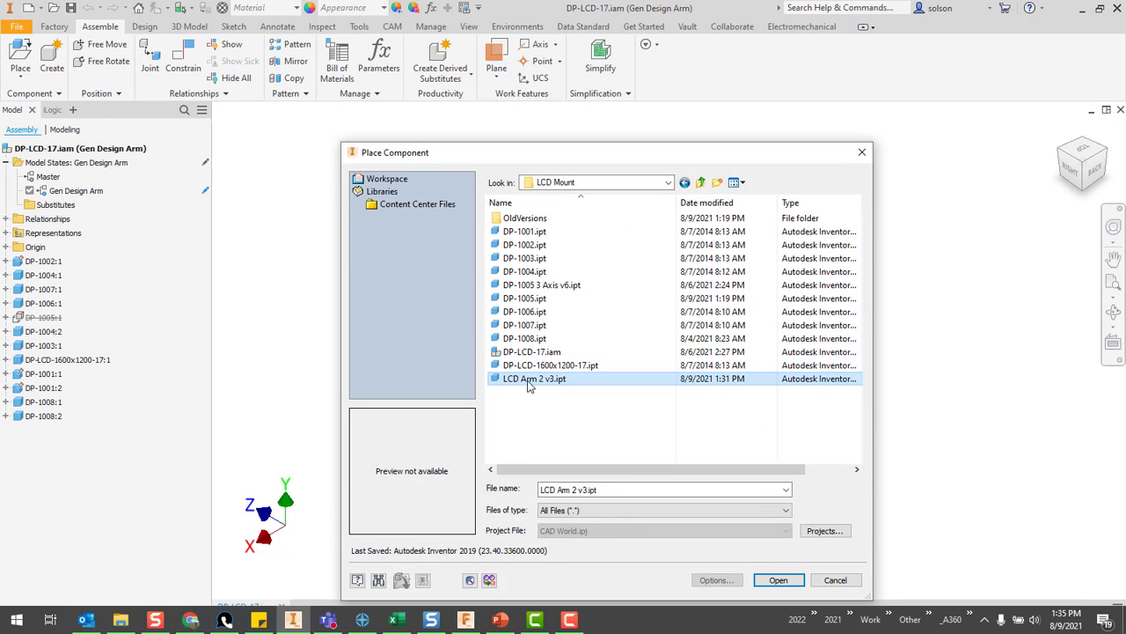
{"action": "left_click", "coordinate": [779, 581]}
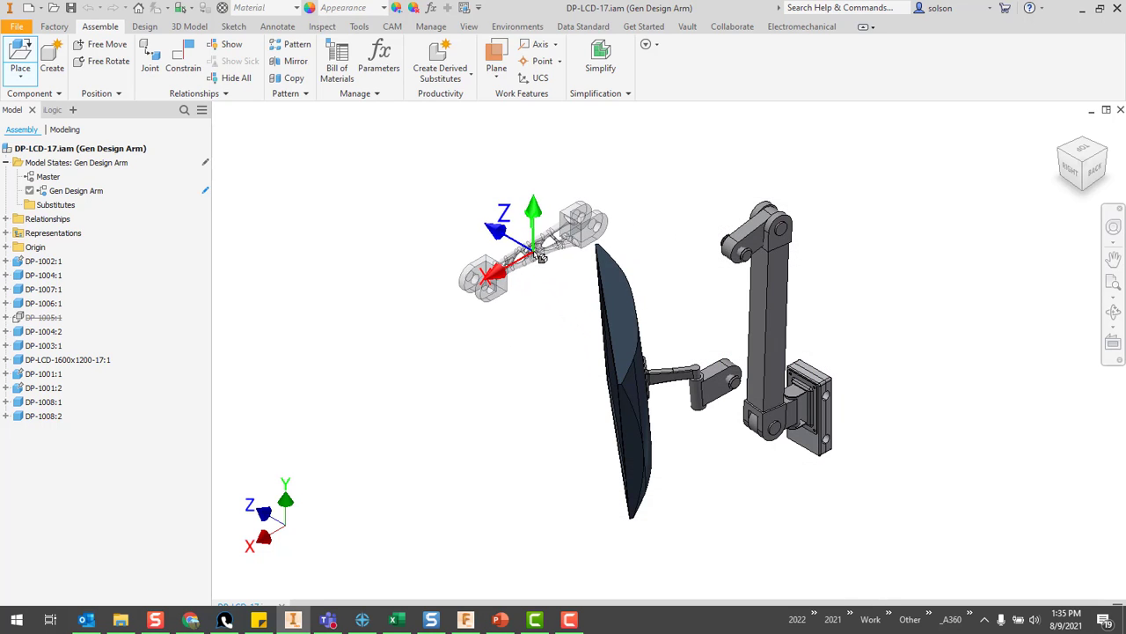
{"action": "left_click", "coordinate": [539, 259]}
{"action": "right_click", "coordinate": [409, 225]}
{"action": "key", "text": "Escape"}
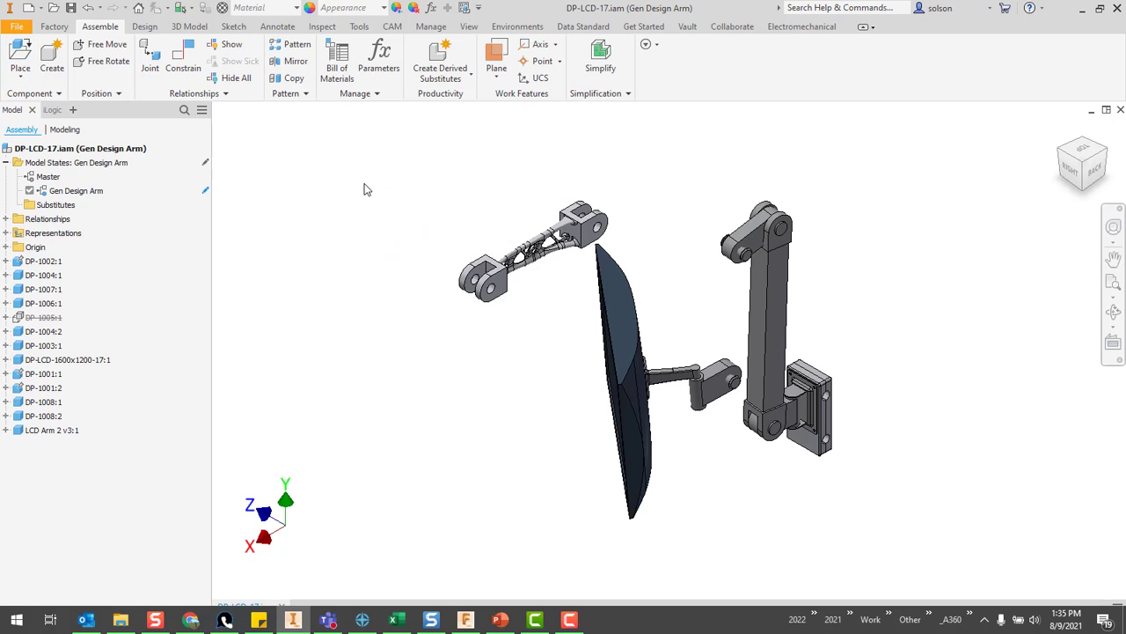
Step: Join one forked end of the lattice arm to the upper link's pivot with an Insert constraint at 0.000 in offset
{"action": "left_click", "coordinate": [187, 55]}
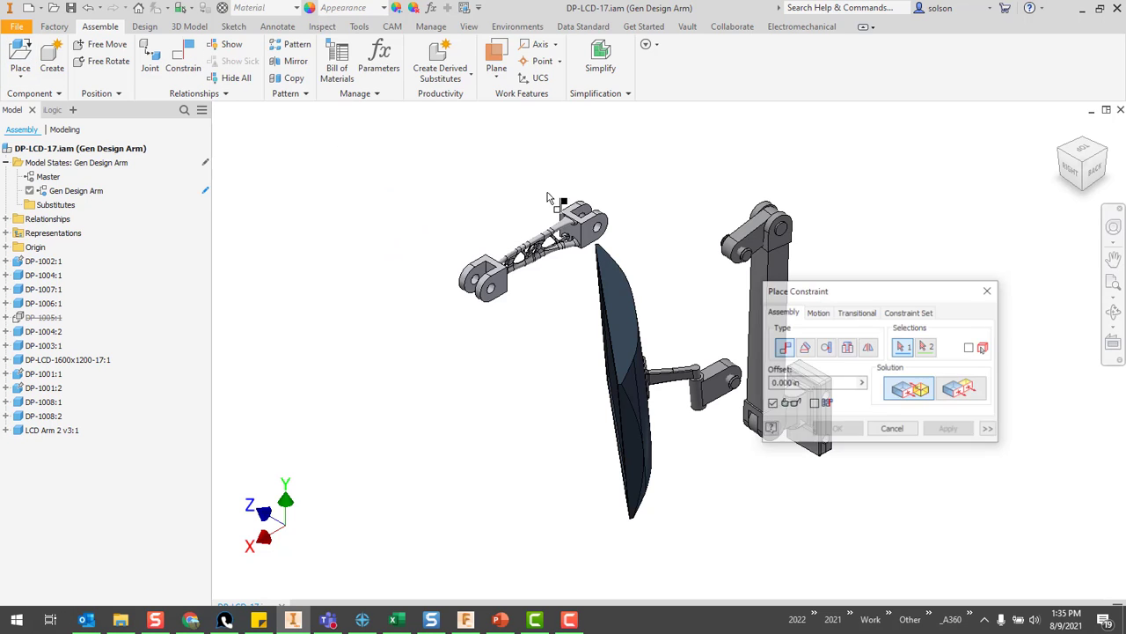
{"action": "scroll", "coordinate": [624, 202], "scroll_direction": "down", "scroll_amount": 3}
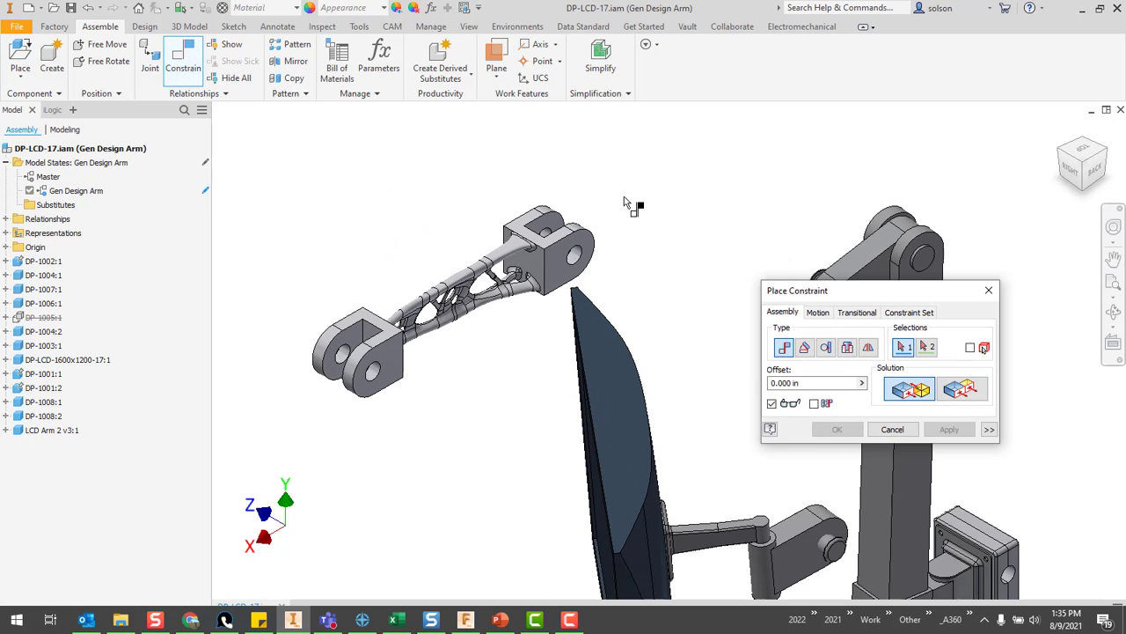
{"action": "left_click", "coordinate": [846, 347]}
{"action": "middle_click_drag", "start_coordinate": [717, 227], "coordinate": [696, 261], "text": "shift"}
{"action": "scroll", "coordinate": [606, 184], "scroll_direction": "down", "scroll_amount": 3}
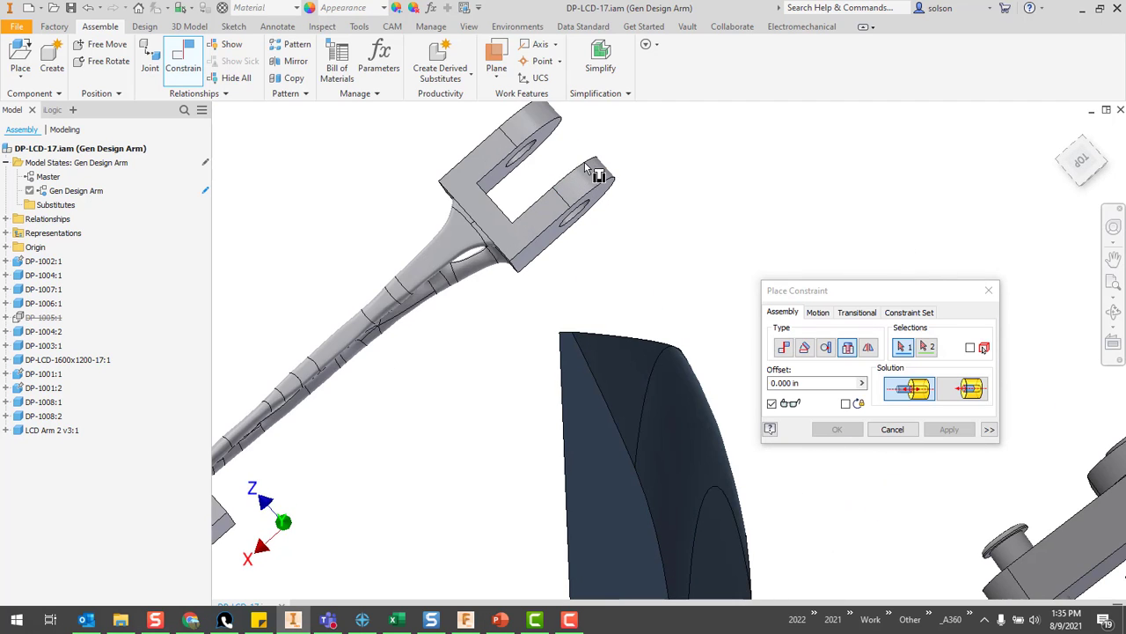
{"action": "left_click", "coordinate": [579, 169]}
{"action": "scroll", "coordinate": [595, 170], "scroll_direction": "up", "scroll_amount": 5}
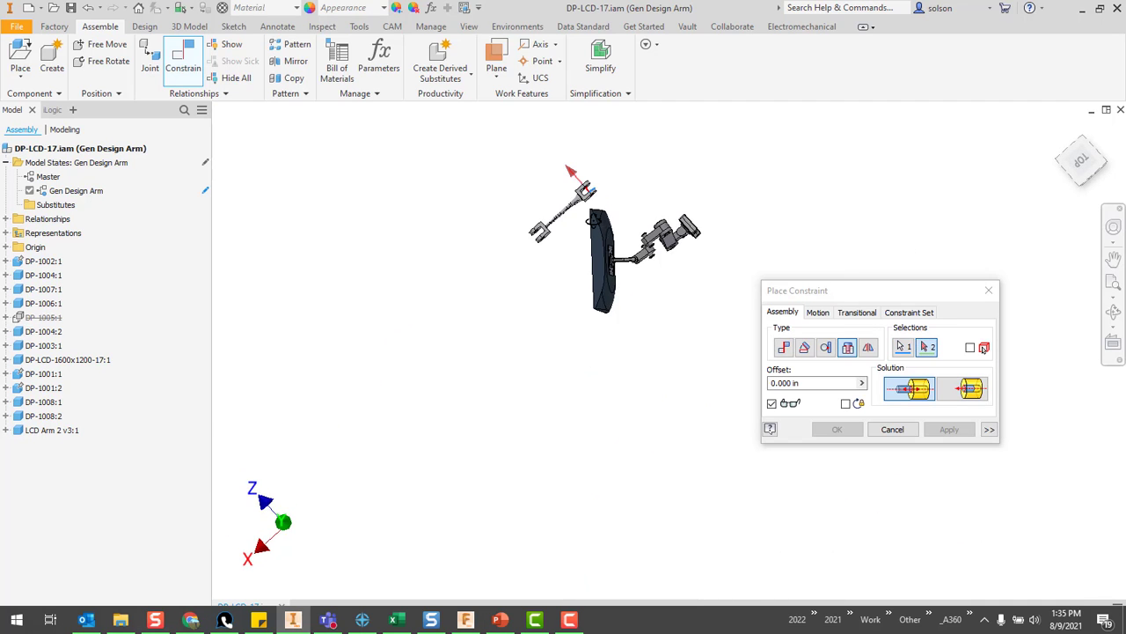
{"action": "middle_click_drag", "start_coordinate": [598, 232], "coordinate": [597, 204], "text": "shift"}
{"action": "scroll", "coordinate": [648, 231], "scroll_direction": "down", "scroll_amount": 3}
{"action": "left_click", "coordinate": [716, 226]}
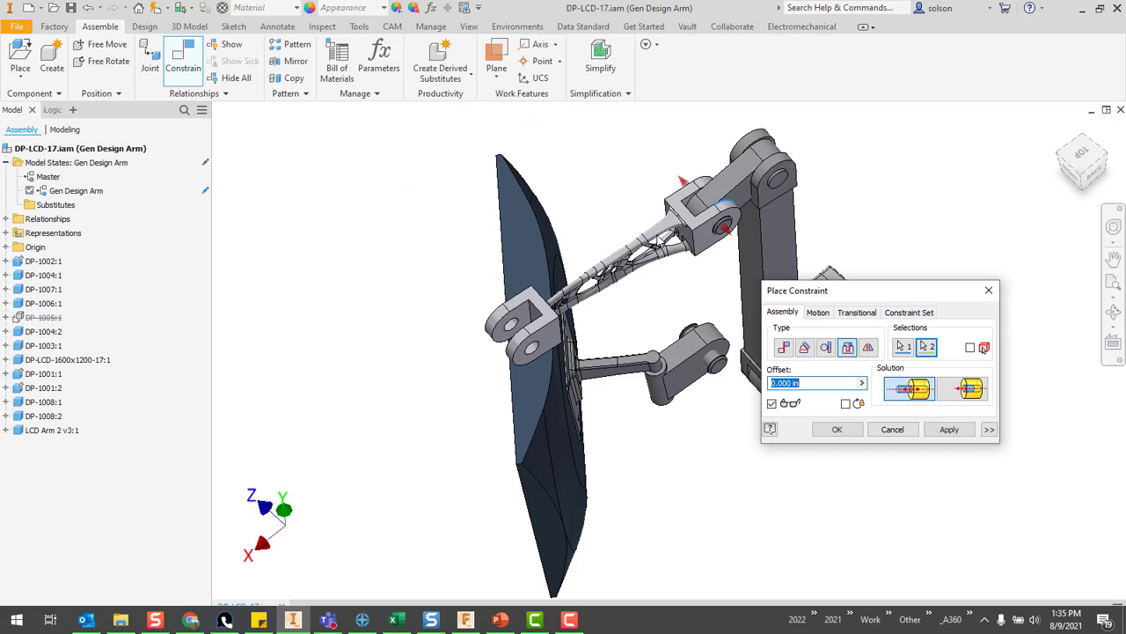
{"action": "left_click", "coordinate": [959, 430]}
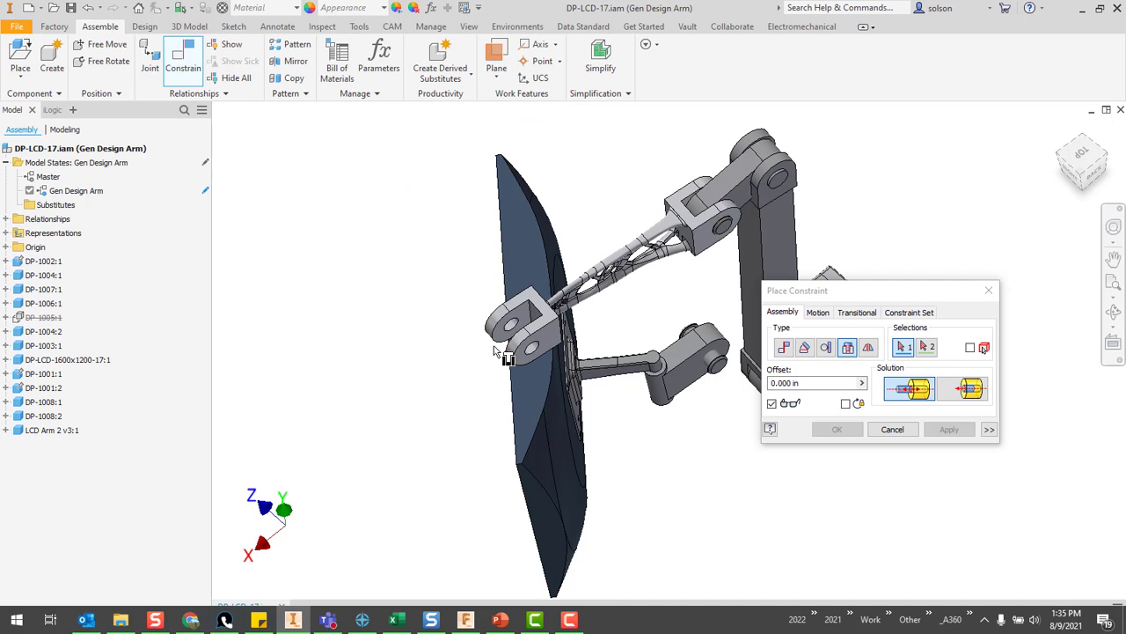
Step: Join the lattice arm's free forked end to the monitor bracket's pivot with an Insert constraint at 0.000 in offset
{"action": "middle_click_drag", "start_coordinate": [629, 409], "coordinate": [754, 251], "text": "shift"}
{"action": "scroll", "coordinate": [754, 247], "scroll_direction": "down", "scroll_amount": 3}
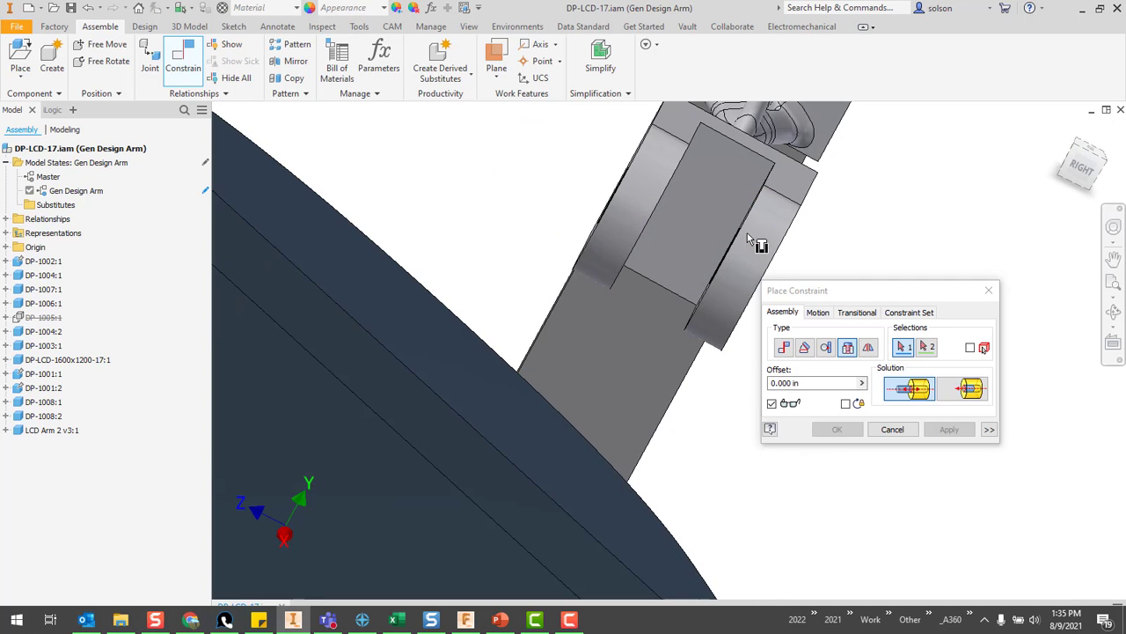
{"action": "left_click", "coordinate": [752, 234]}
{"action": "scroll", "coordinate": [645, 338], "scroll_direction": "up", "scroll_amount": 4}
{"action": "middle_click_drag", "start_coordinate": [645, 343], "coordinate": [519, 396], "text": "shift"}
{"action": "scroll", "coordinate": [650, 431], "scroll_direction": "down", "scroll_amount": 3}
{"action": "left_click", "coordinate": [503, 391]}
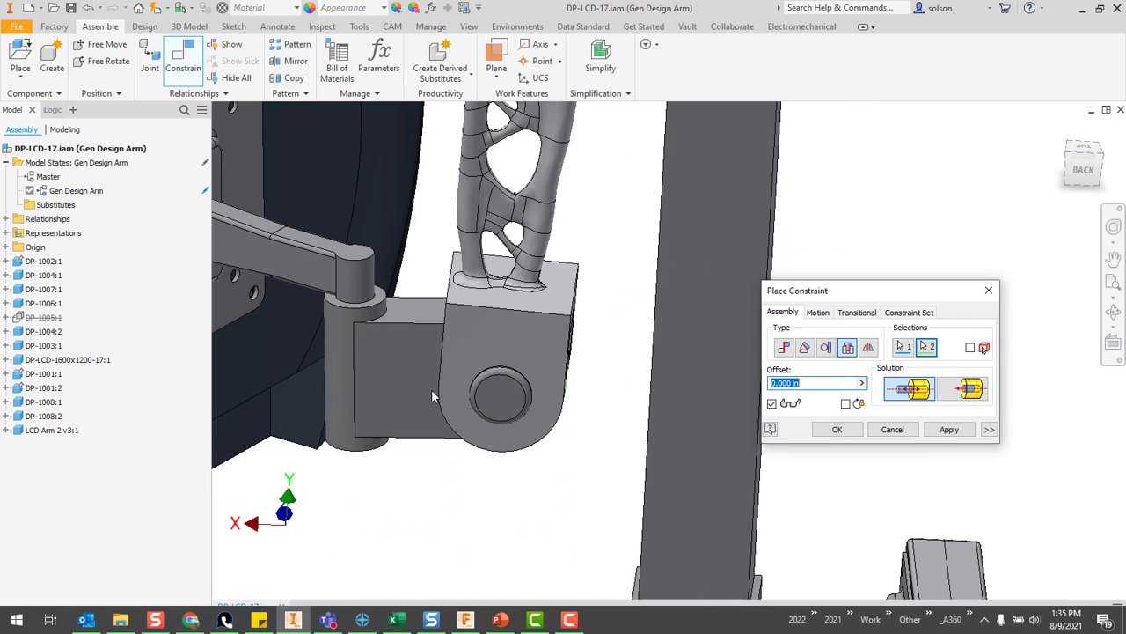
{"action": "left_click", "coordinate": [948, 428]}
{"action": "scroll", "coordinate": [702, 262], "scroll_direction": "up", "scroll_amount": 3}
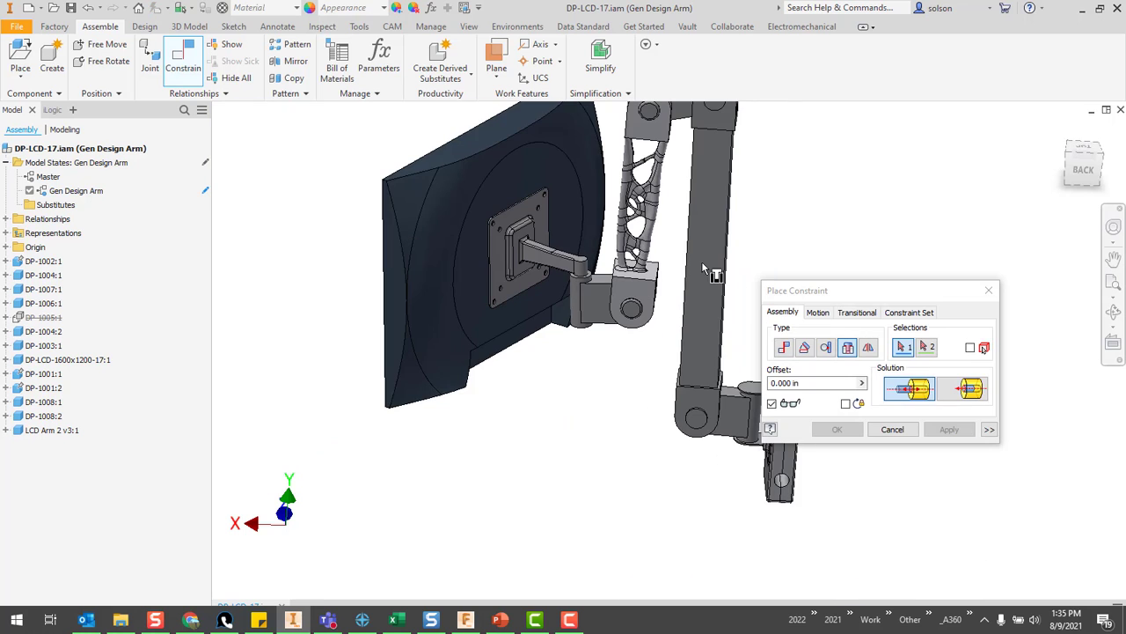
{"action": "left_click", "coordinate": [892, 428]}
Step: Activate the Master model state and return to Gen Design Arm to compare the two arm versions
{"action": "middle_click_drag", "start_coordinate": [519, 384], "coordinate": [573, 350], "text": "shift"}
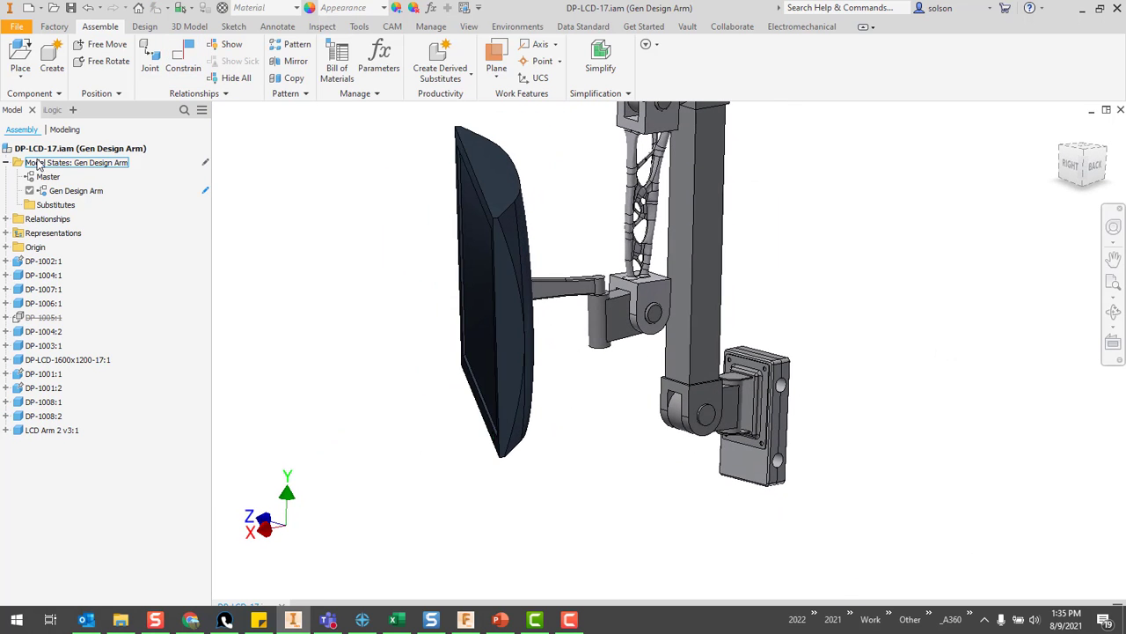
{"action": "double_click", "coordinate": [44, 177]}
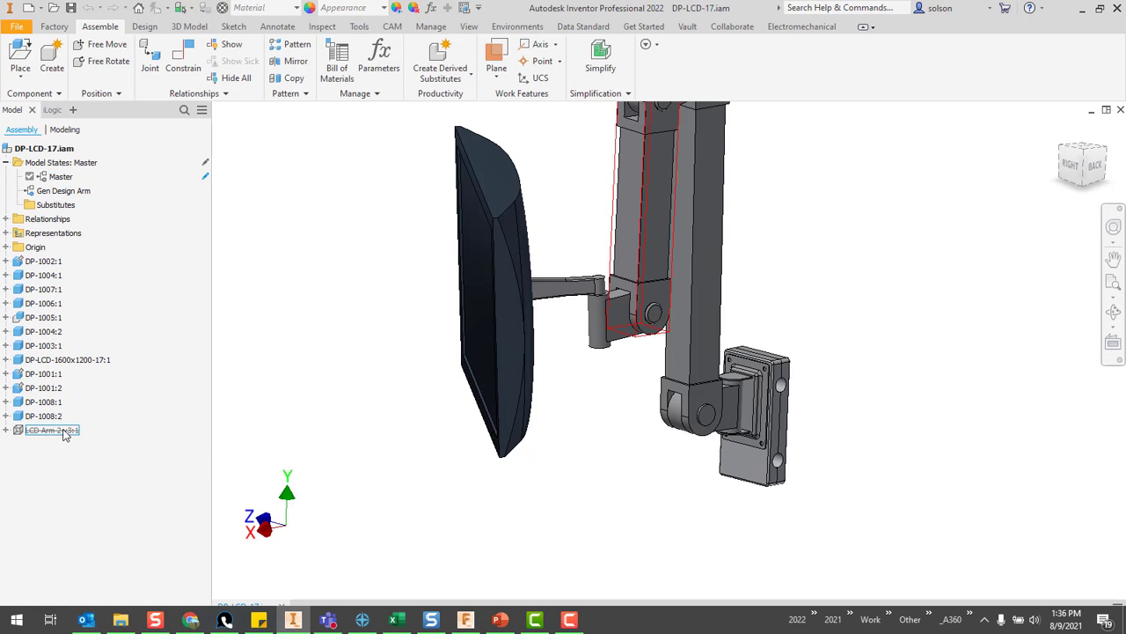
{"action": "double_click", "coordinate": [66, 191]}
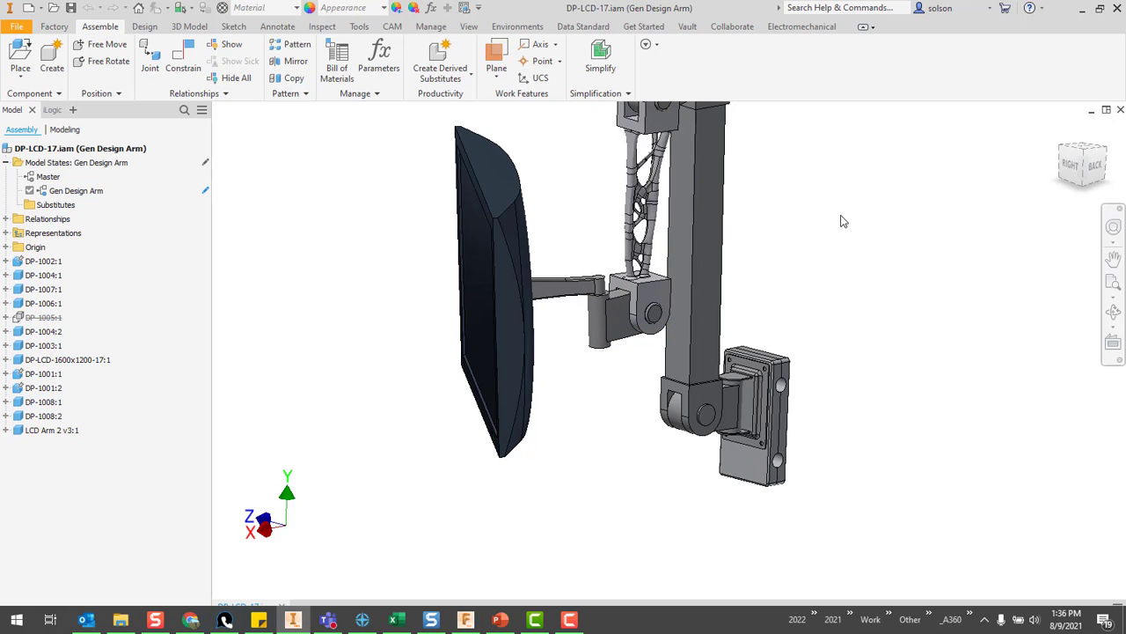
{"action": "scroll", "coordinate": [842, 216], "scroll_direction": "down", "scroll_amount": 1}
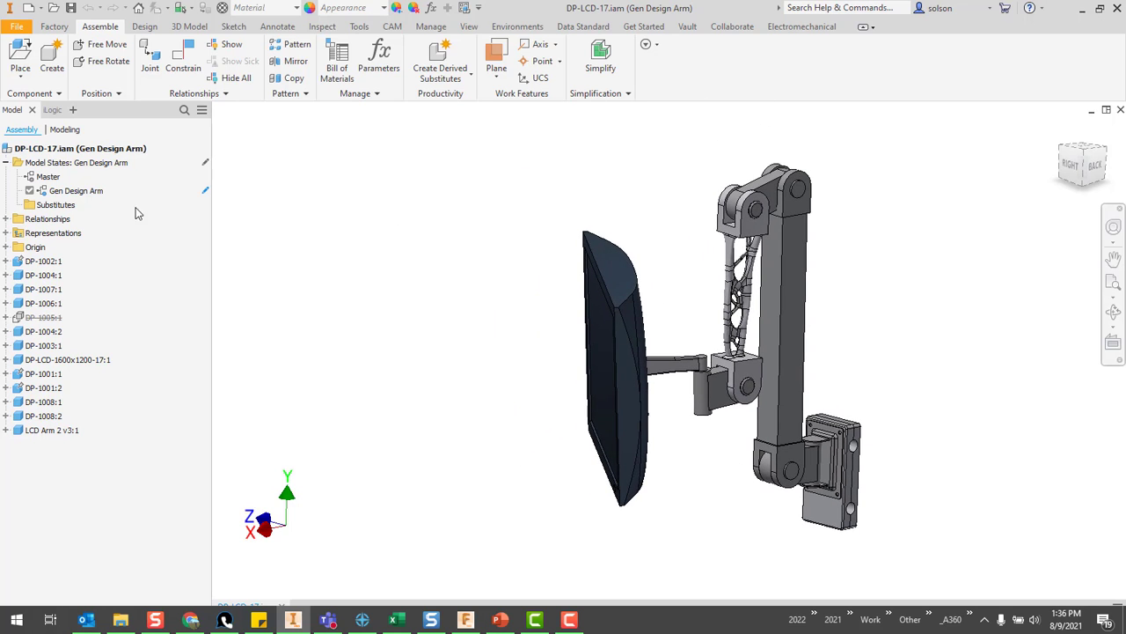
Step: Open the lattice arm part from the assembly in its own window, plus DP-1005.ipt from the LCD Mount folder
{"action": "right_click", "coordinate": [734, 249]}
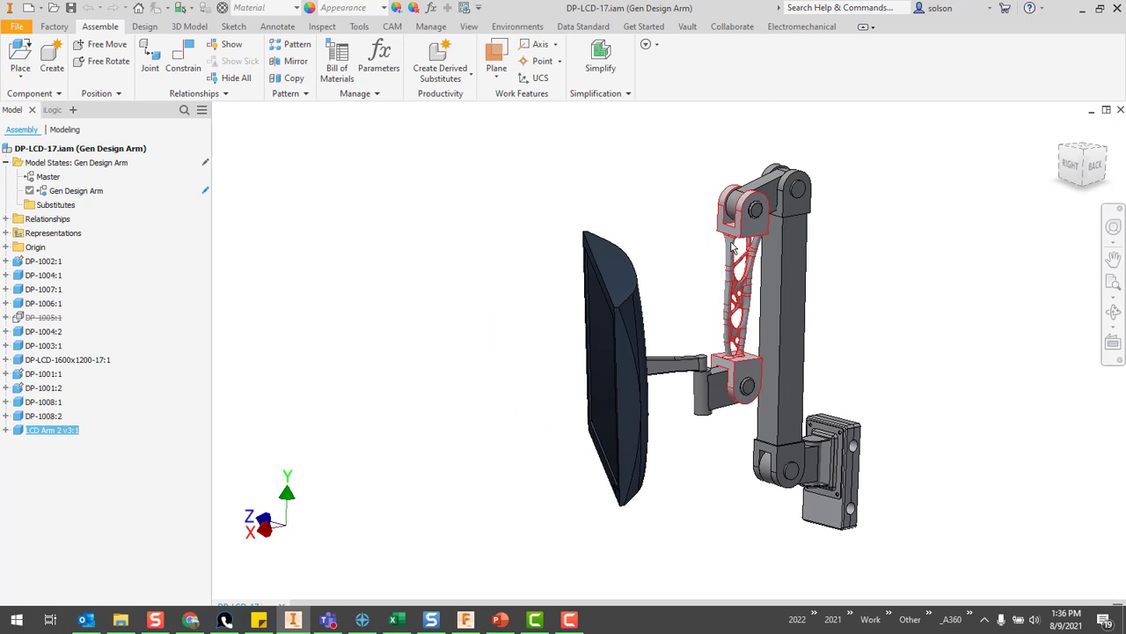
{"action": "left_click", "coordinate": [737, 134]}
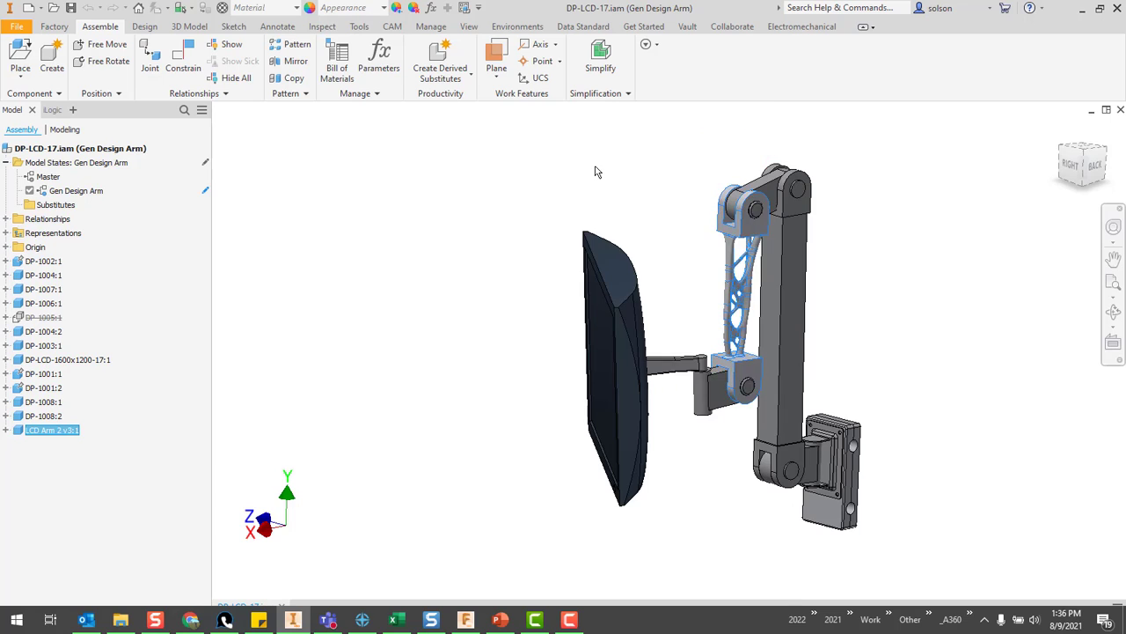
{"action": "left_click", "coordinate": [54, 8]}
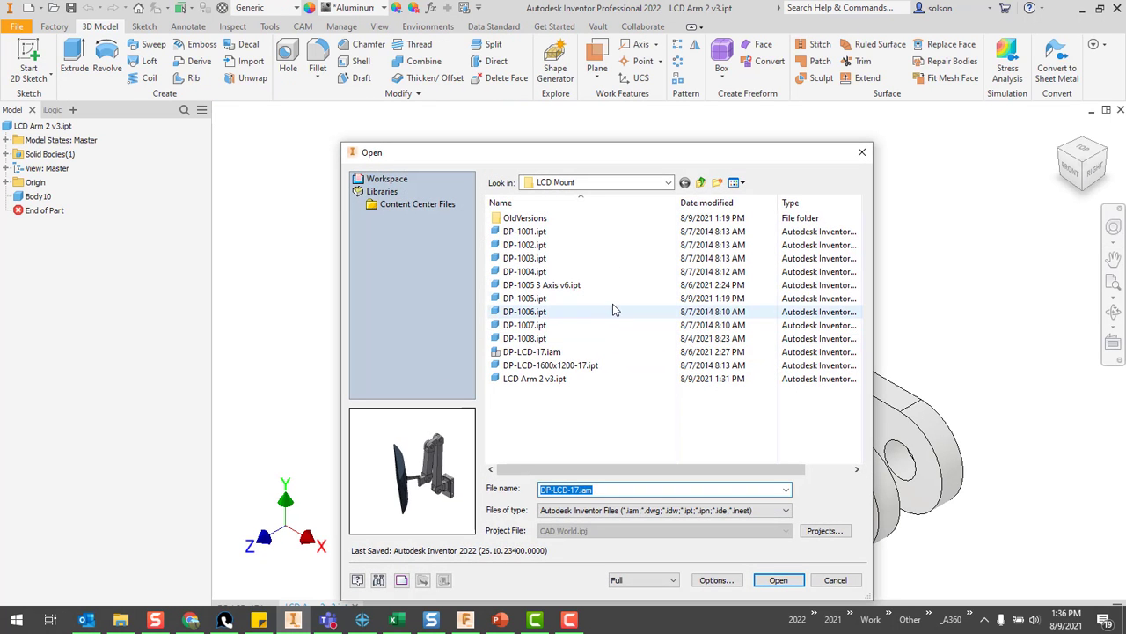
{"action": "left_click", "coordinate": [531, 298]}
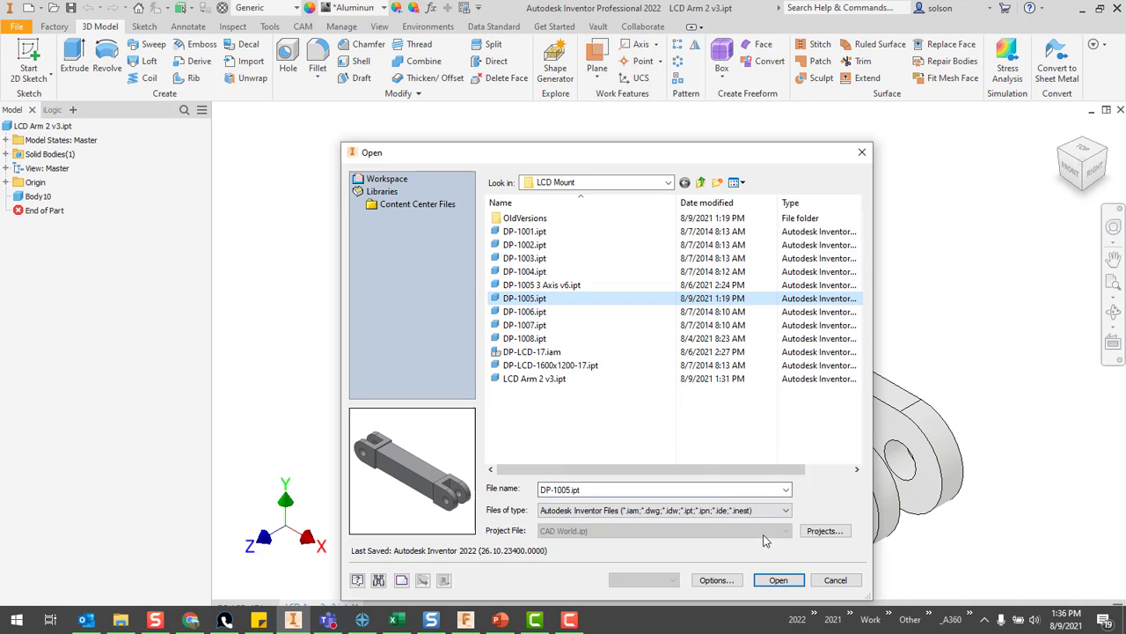
{"action": "left_click", "coordinate": [786, 583]}
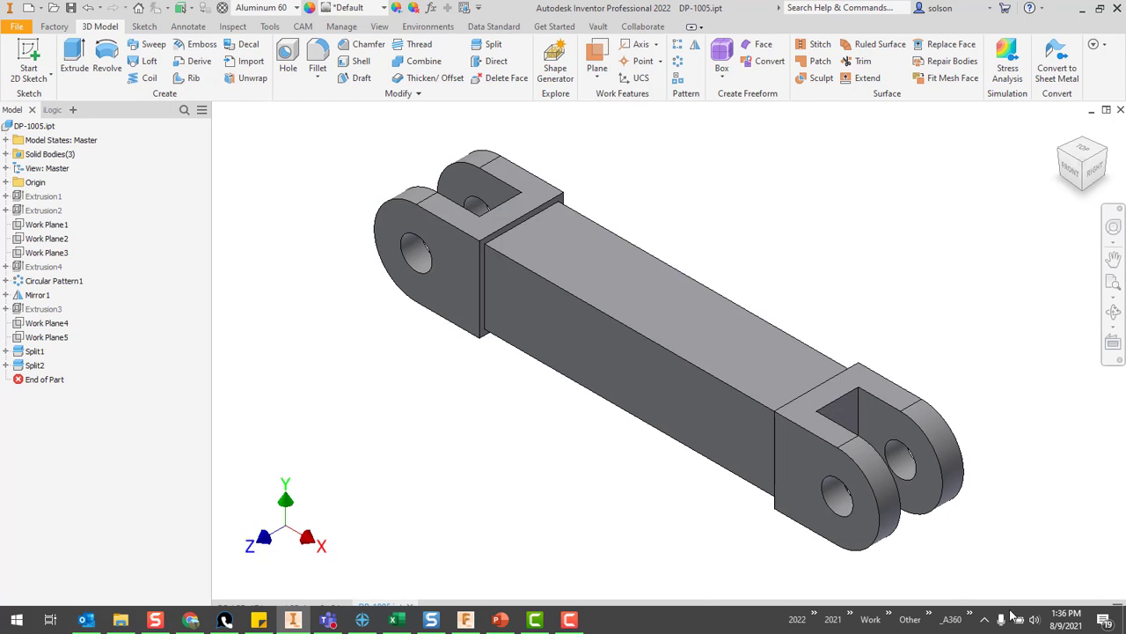
Step: Tile the open documents vertically and close the DP-LCD-17.iam assembly, saving its changes
{"action": "left_click", "coordinate": [1118, 606]}
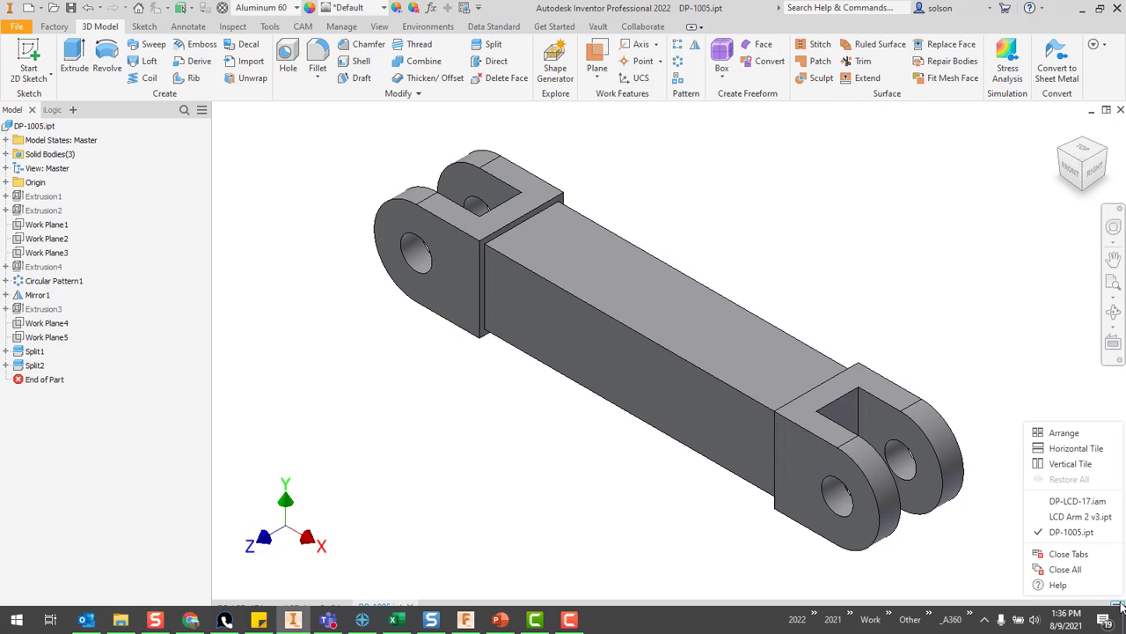
{"action": "left_click", "coordinate": [1089, 467]}
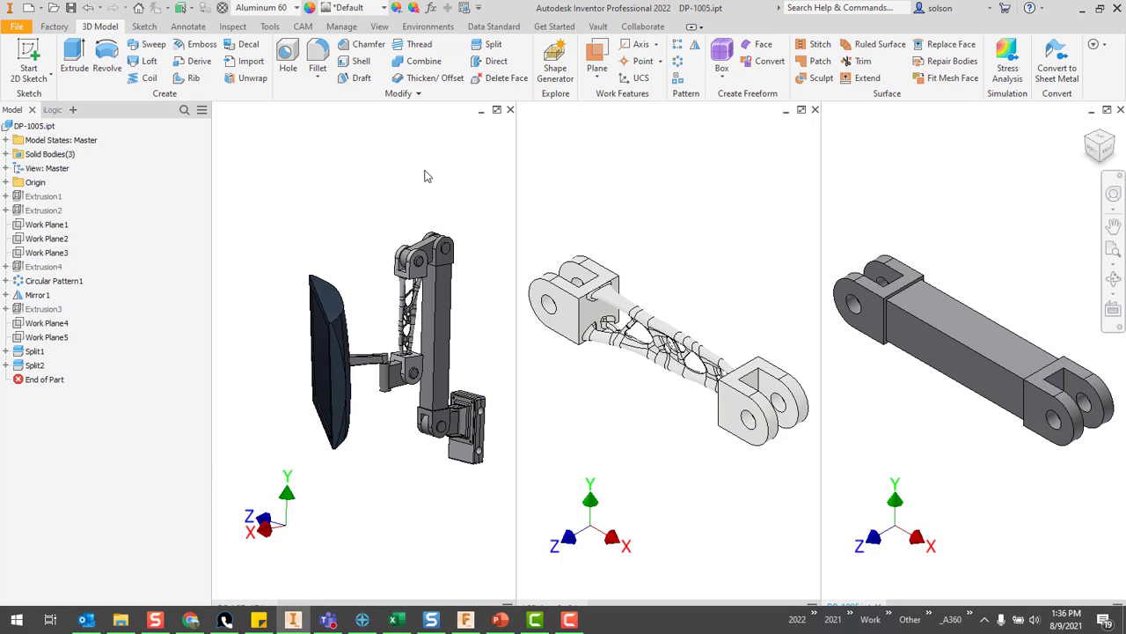
{"action": "left_click", "coordinate": [510, 110]}
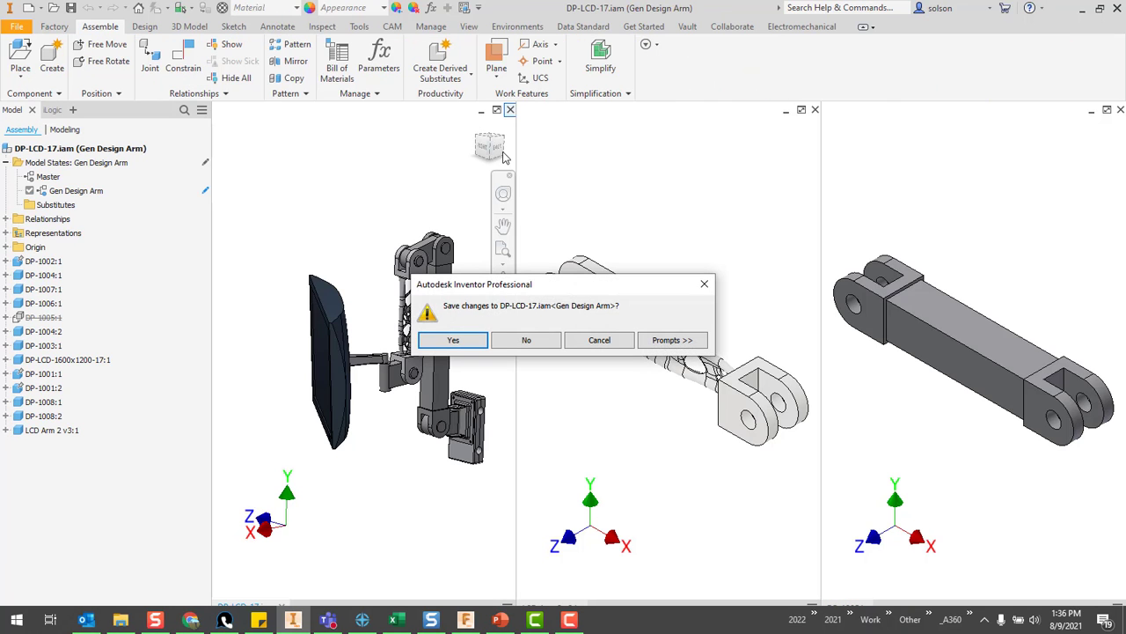
{"action": "left_click", "coordinate": [472, 341]}
{"action": "left_click", "coordinate": [708, 199]}
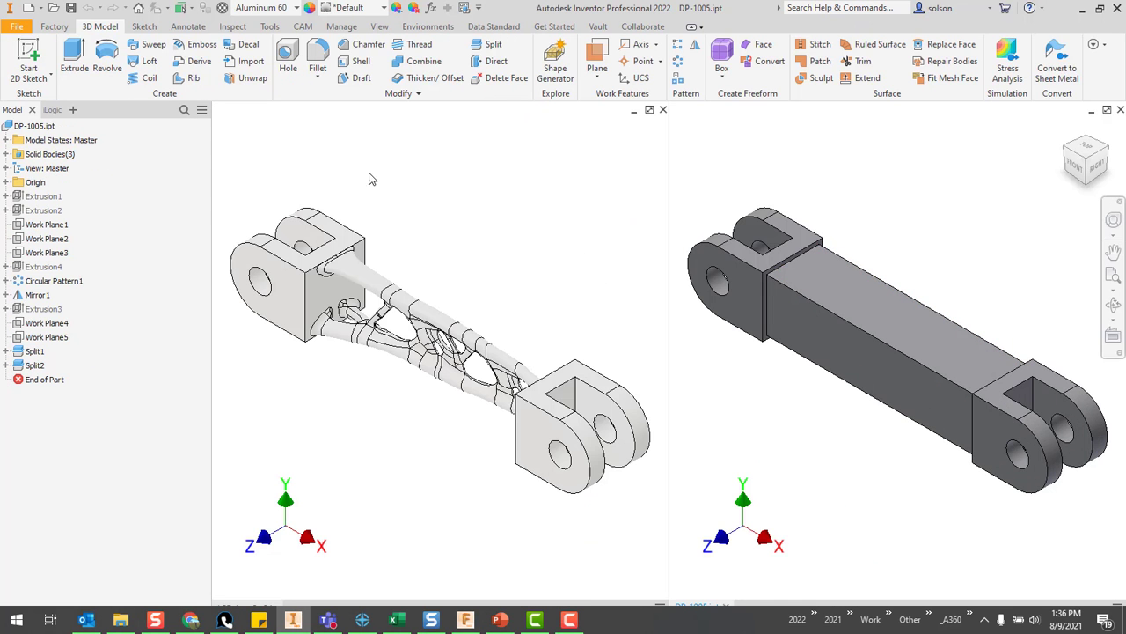
Step: Update the physical properties of LCD Arm 2 v3.ipt in its iProperties and check the lattice arm's mass
{"action": "left_click", "coordinate": [426, 185]}
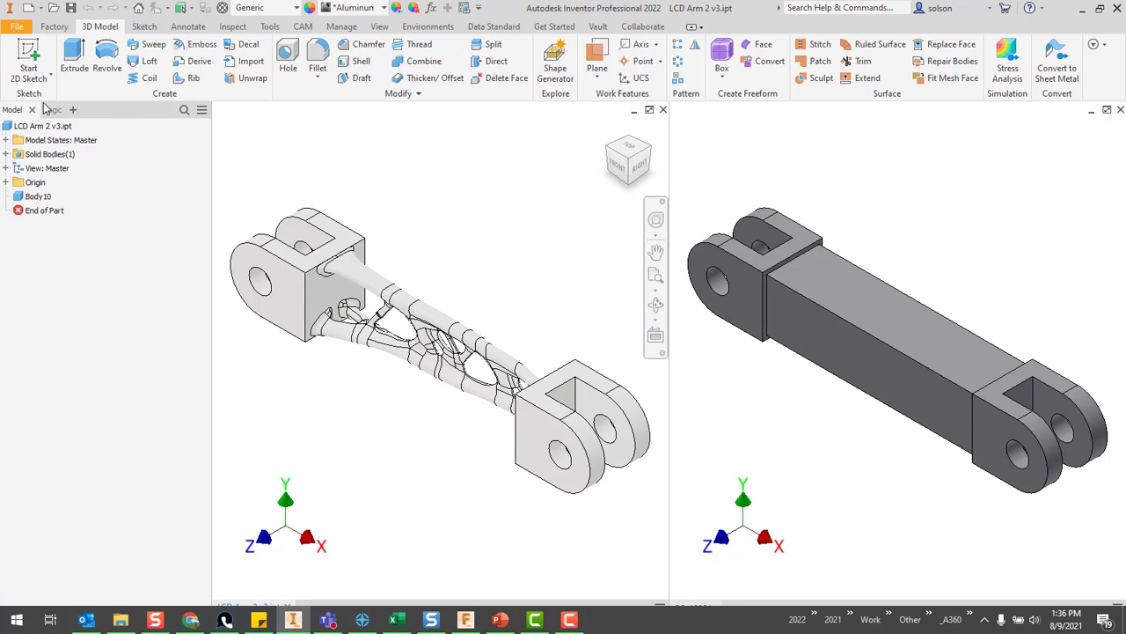
{"action": "right_click", "coordinate": [51, 127]}
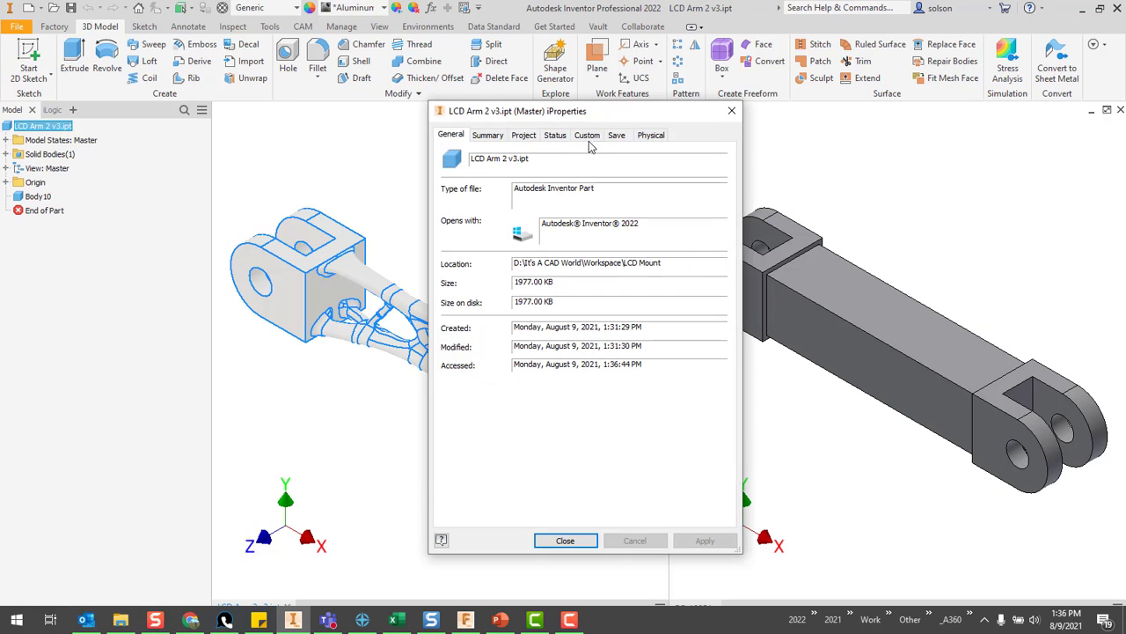
{"action": "left_click", "coordinate": [652, 135]}
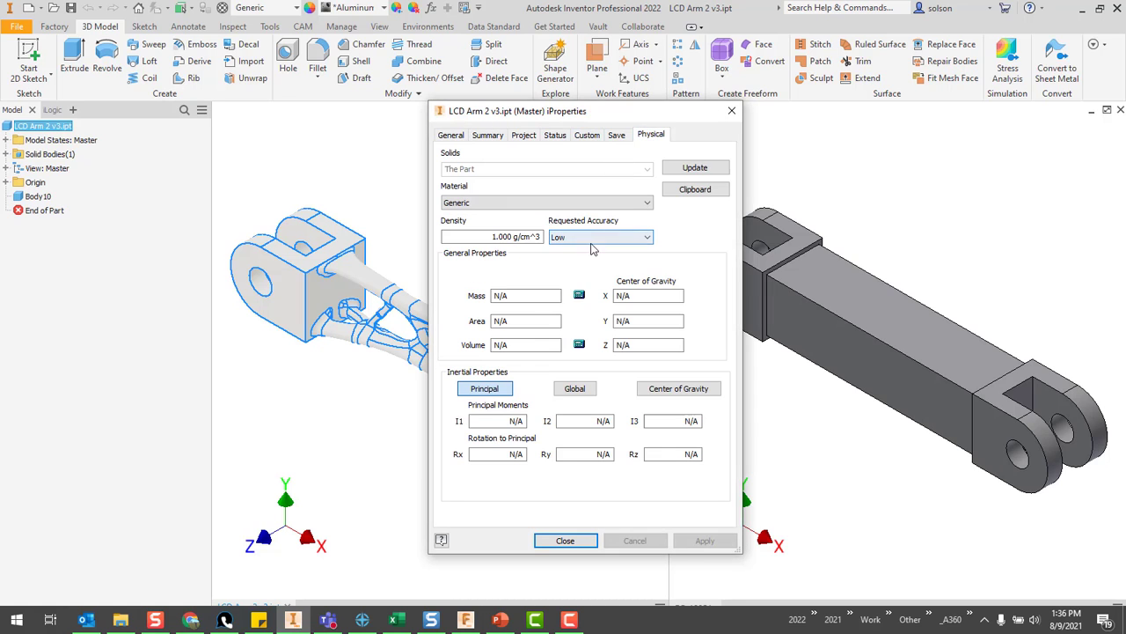
{"action": "left_click", "coordinate": [684, 167]}
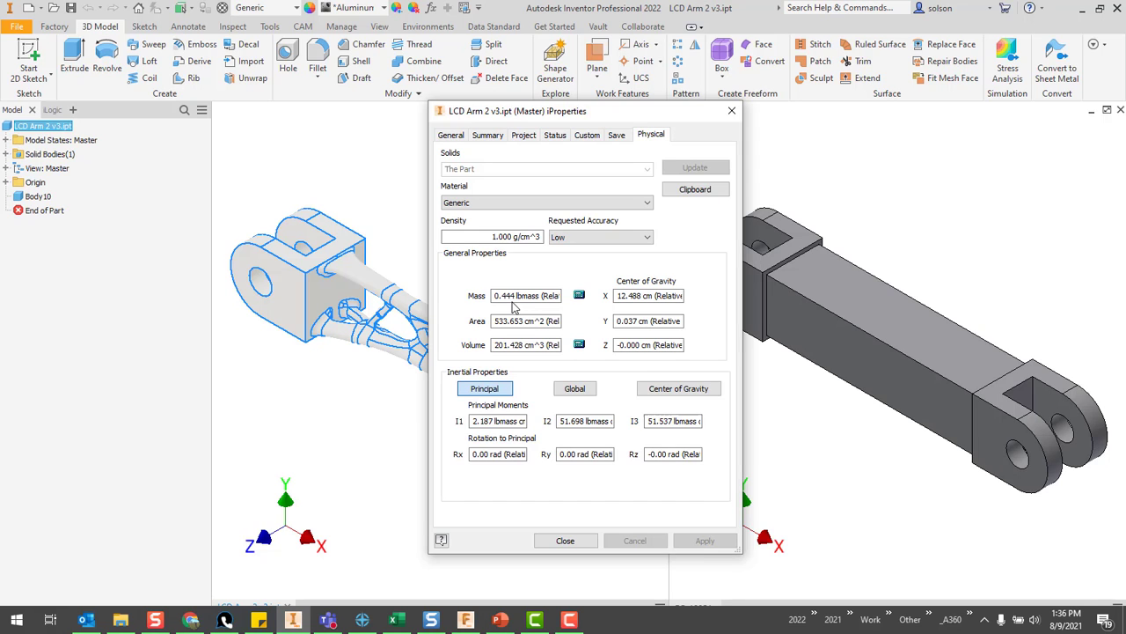
{"action": "left_click", "coordinate": [565, 541]}
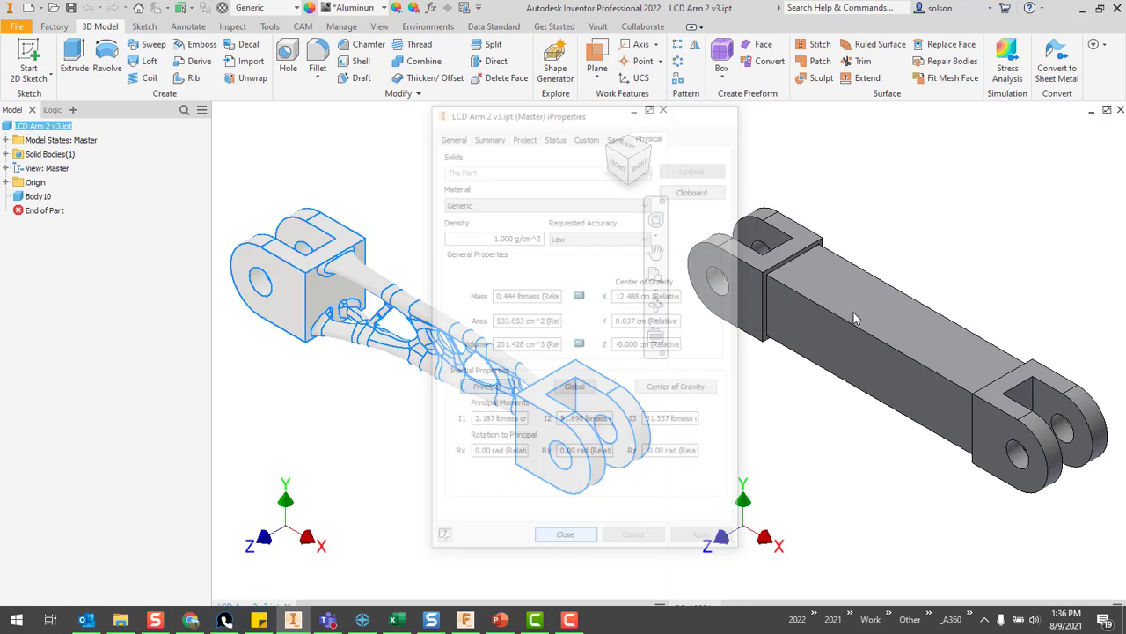
Step: Check the mass of the original solid arm, DP-1005.ipt, in the physical properties of its iProperties
{"action": "right_click", "coordinate": [909, 224]}
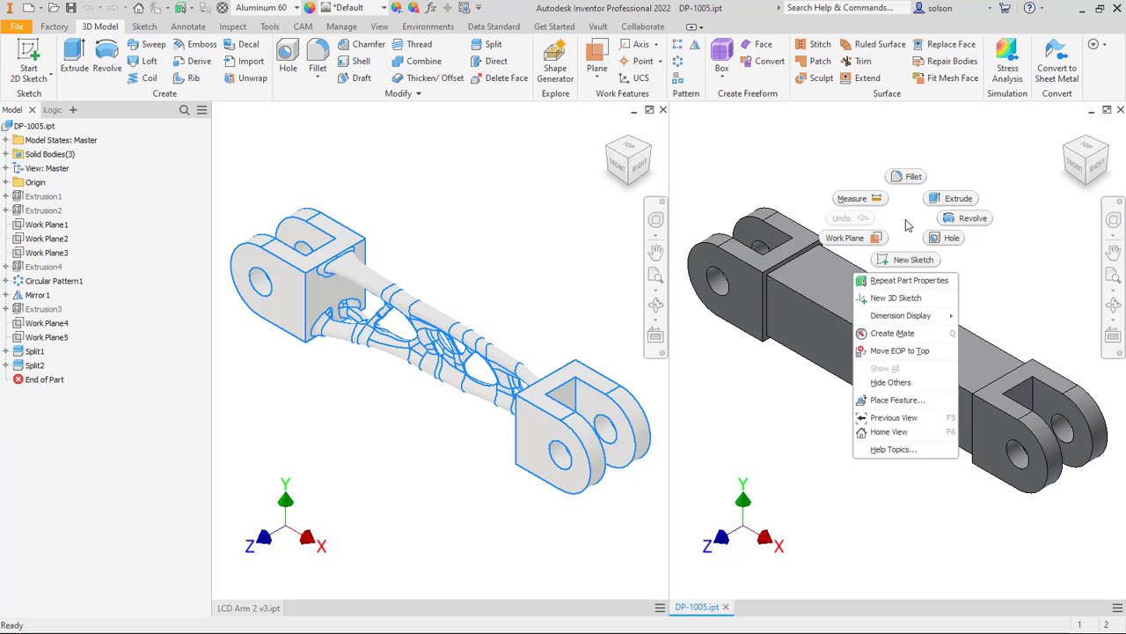
{"action": "key", "text": "Escape"}
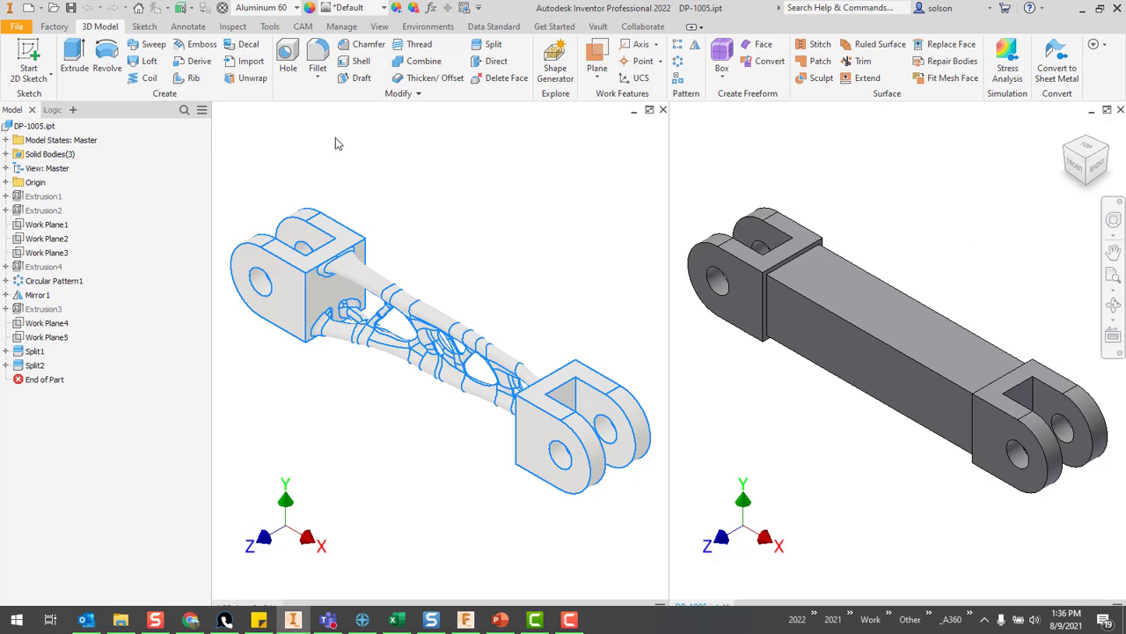
{"action": "right_click", "coordinate": [51, 126]}
{"action": "left_click", "coordinate": [86, 339]}
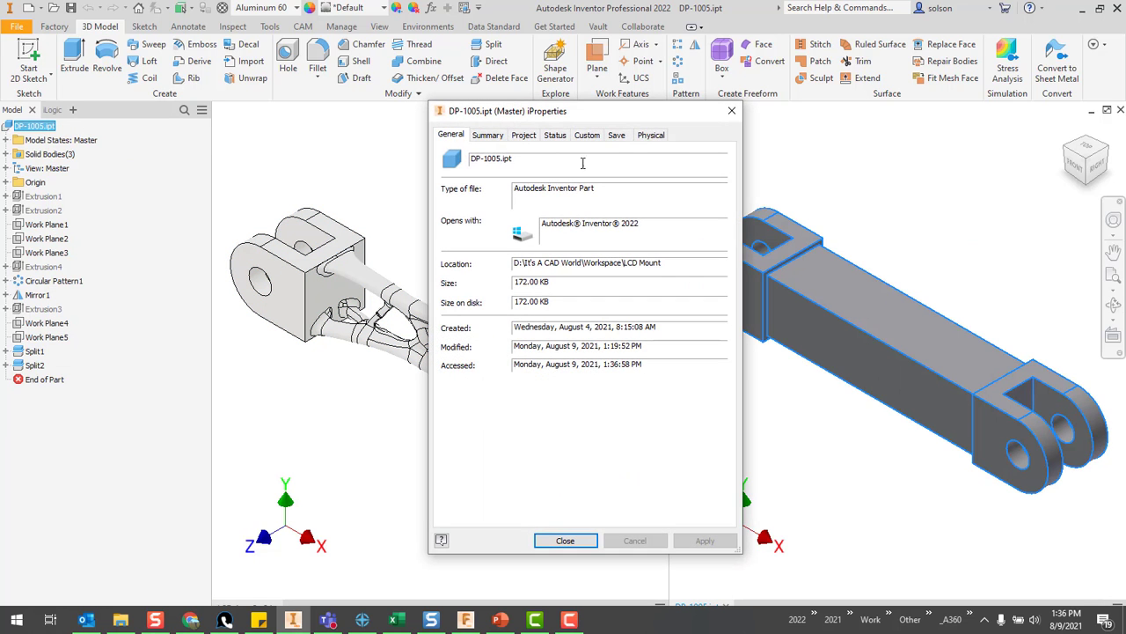
{"action": "left_click", "coordinate": [653, 135]}
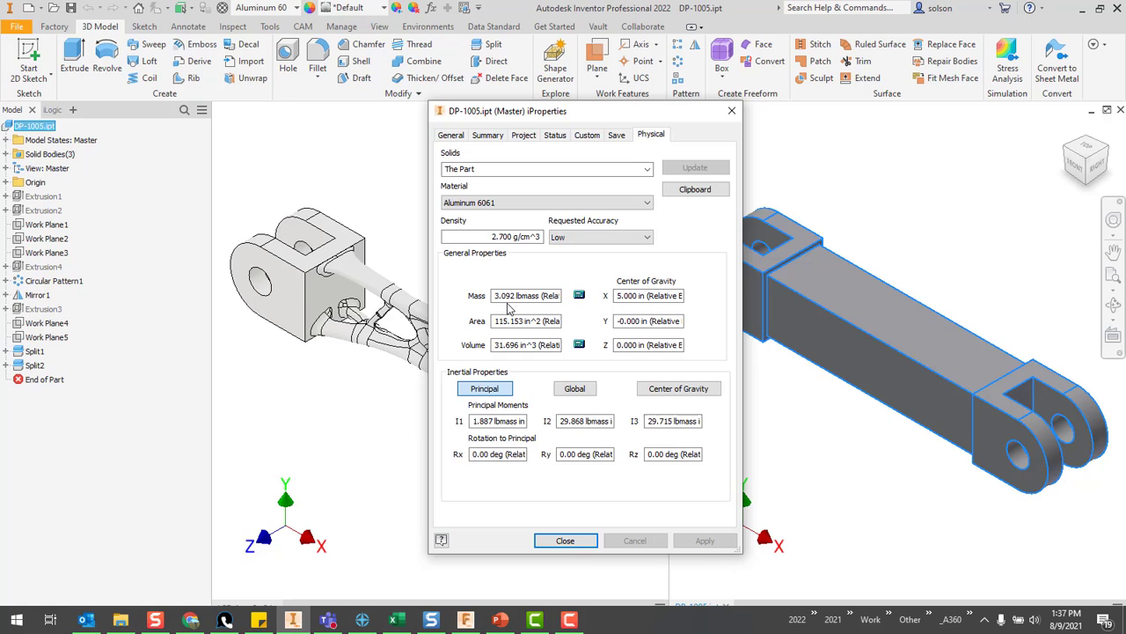
{"action": "left_click", "coordinate": [565, 540]}
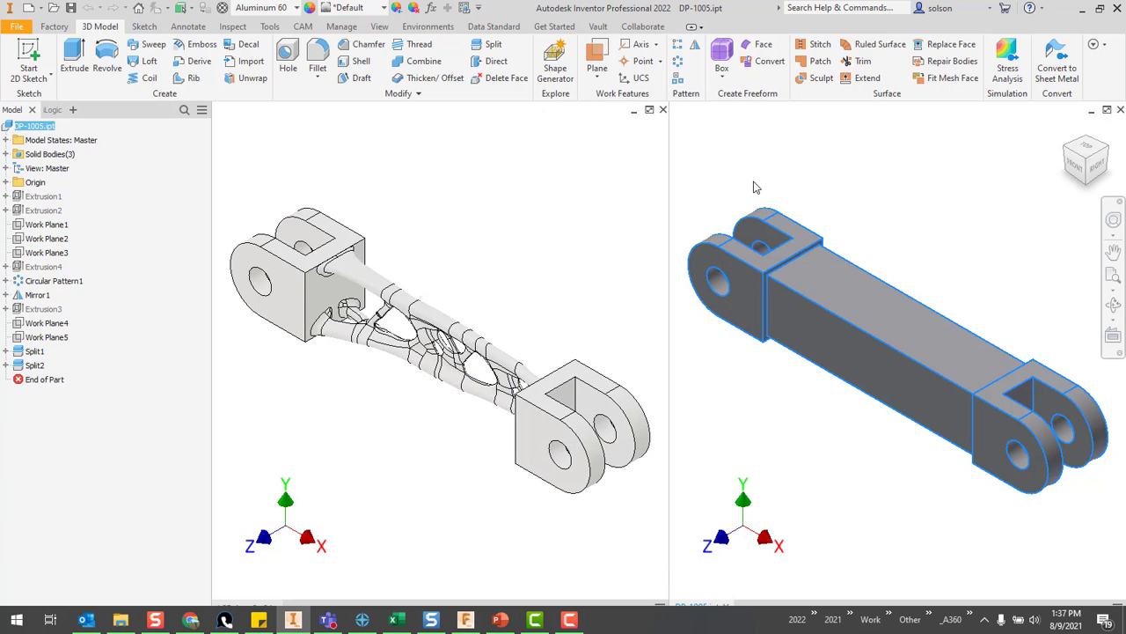